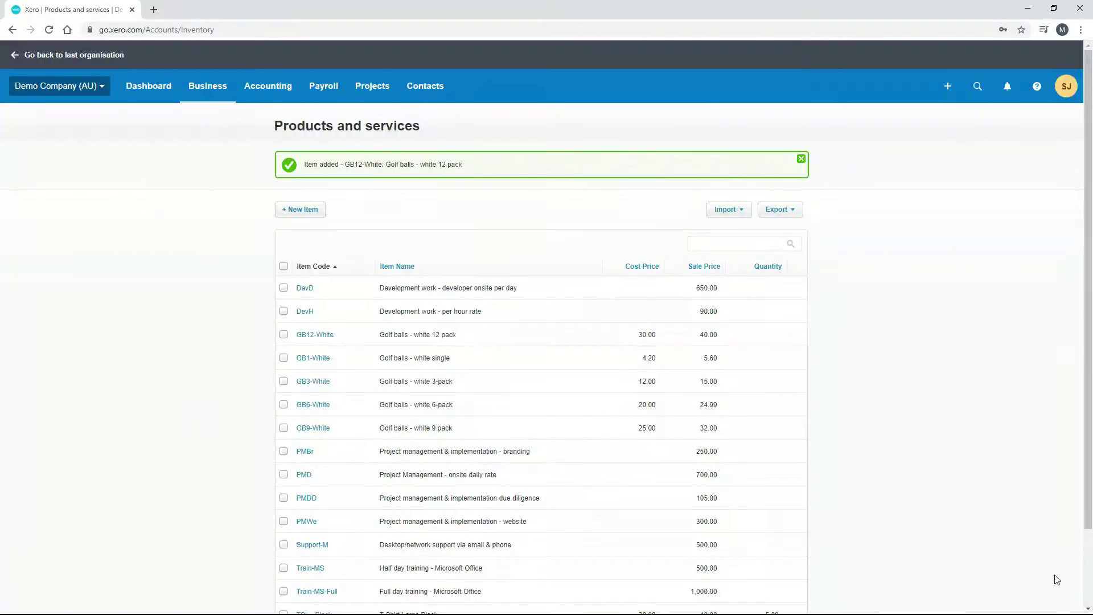
Scroll the products list down to show the TSL, TSM and TSS - Black T-Shirt rows.
scroll(879, 443, down, 2)
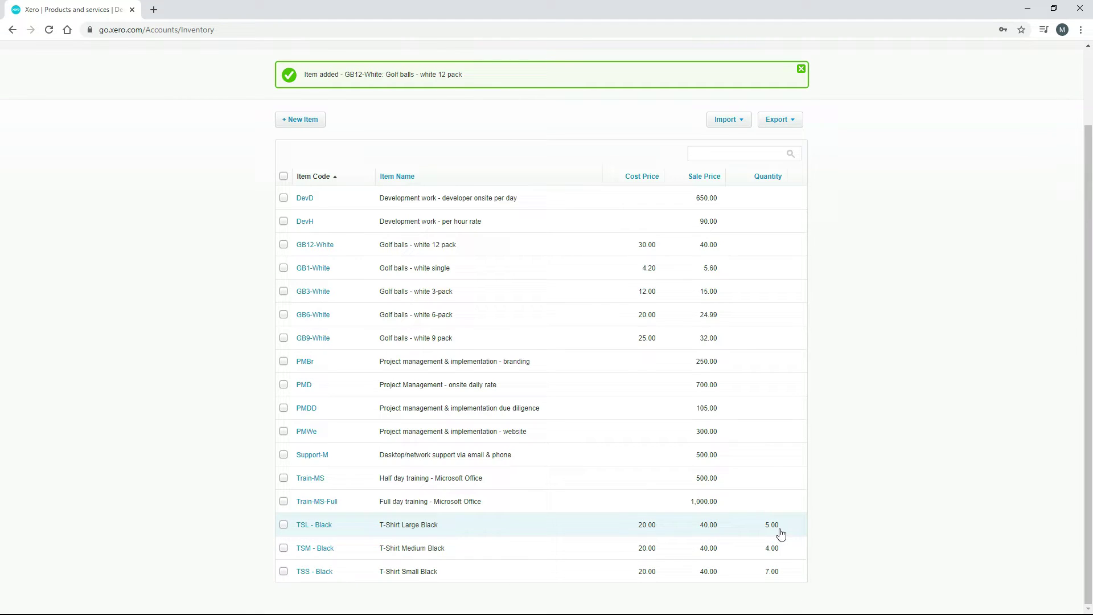
Open the TSL - Black item page, showing 5 on hand at 20.00 average cost.
click(325, 525)
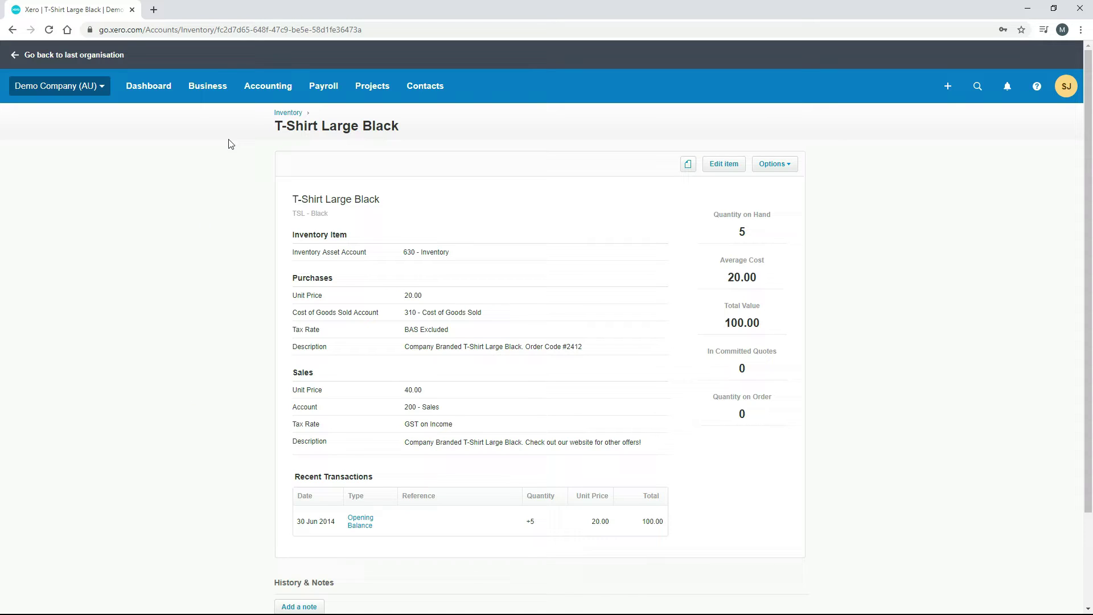
From the products list, create a new item with code TSSX-Black and name T-Shirt Extra Small Black.
click(293, 116)
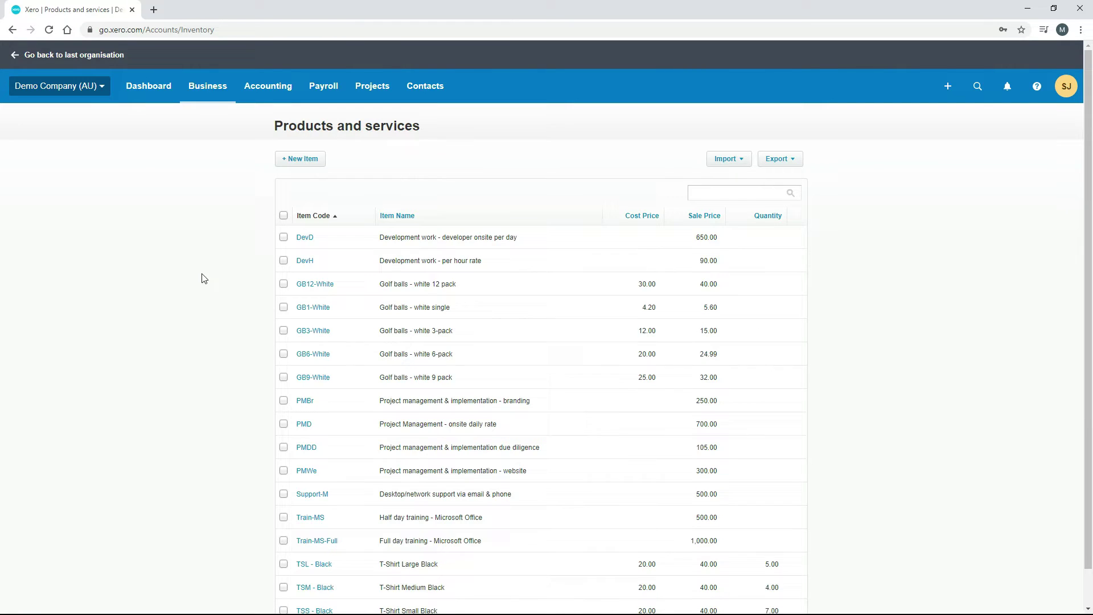
scroll(202, 279, down, 1)
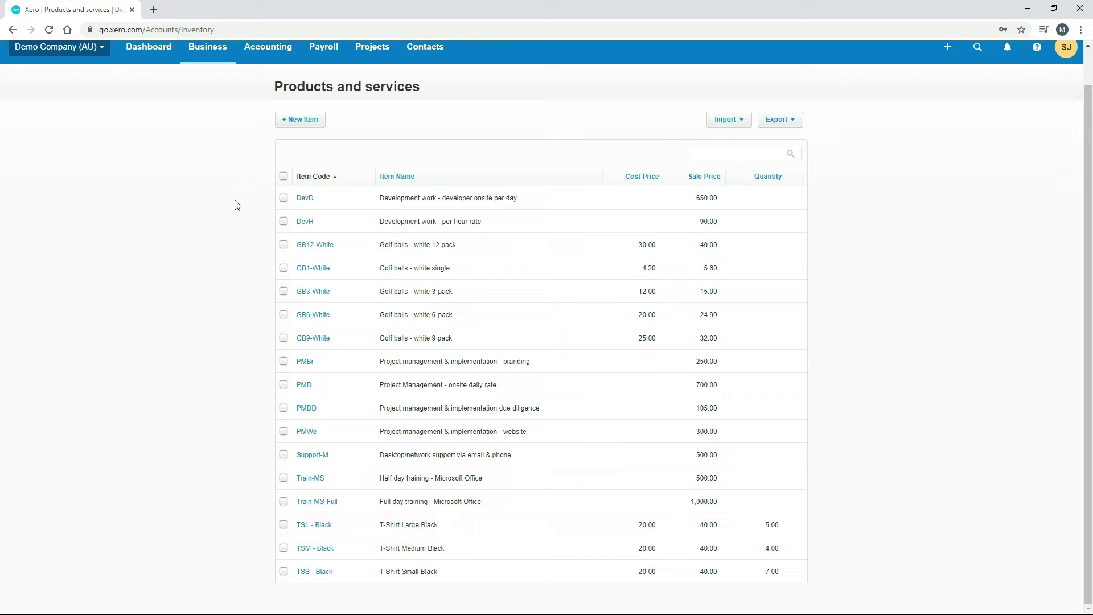
click(301, 121)
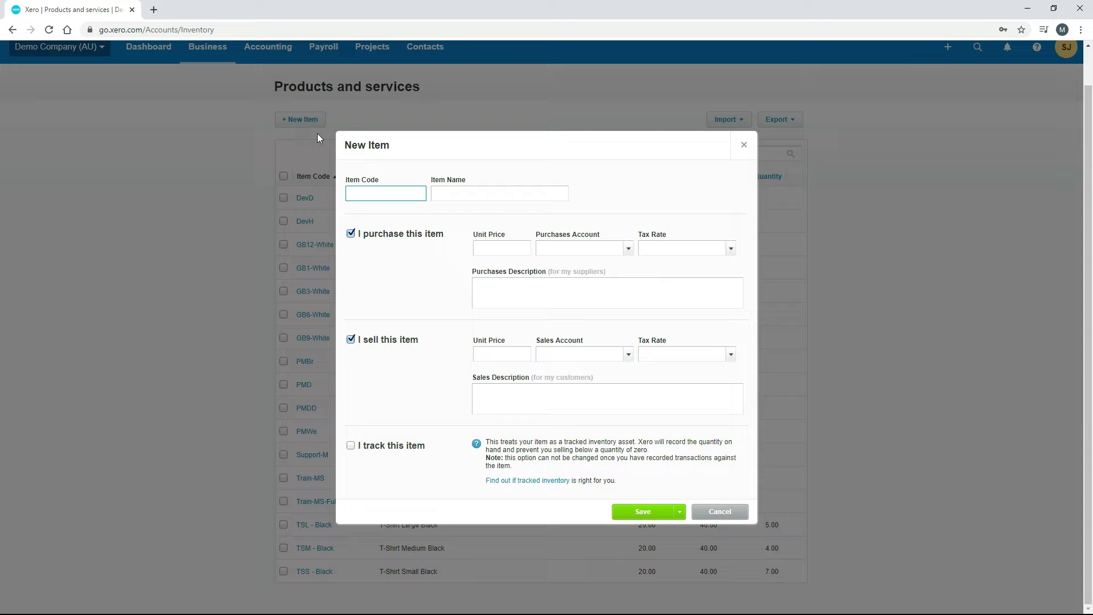
text(TSSX-Black)
click(470, 195)
text(T-Shirt Extra Small Black)
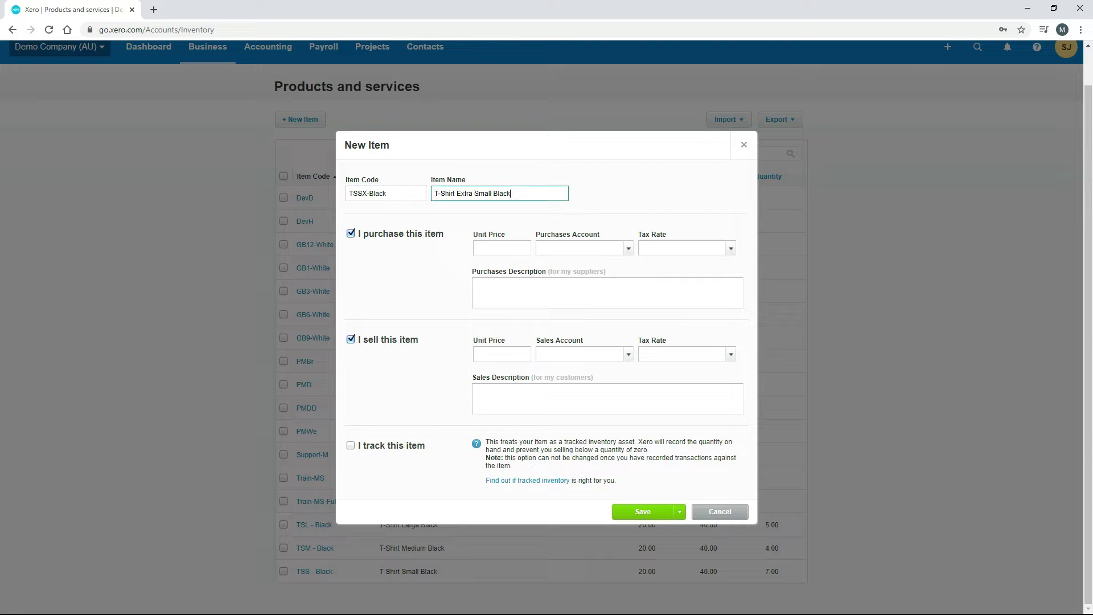
click(578, 217)
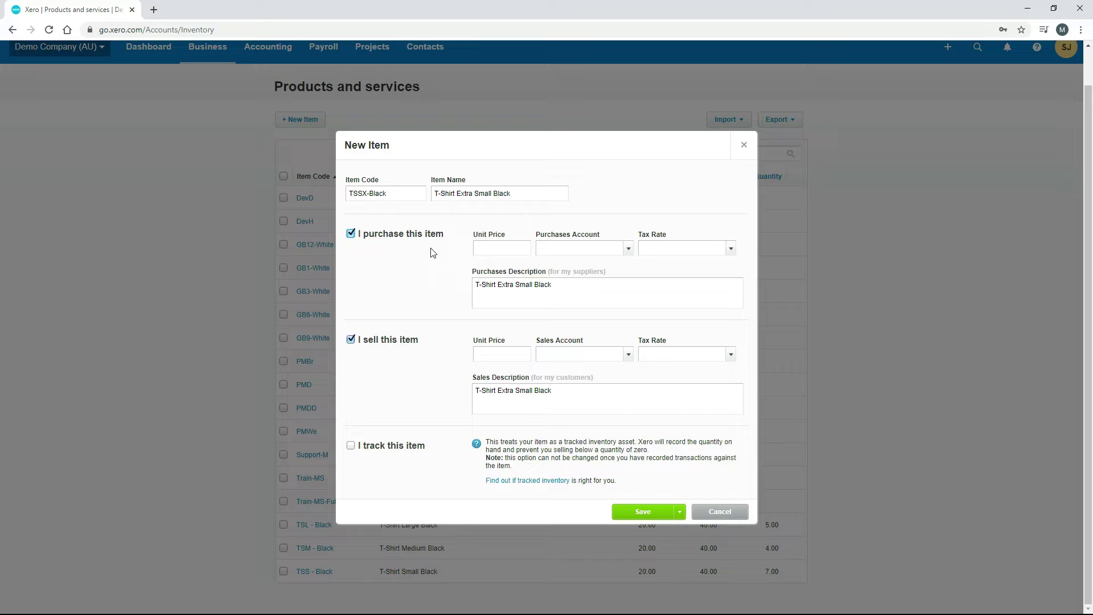
Give the item a purchase unit price of 20.00 with account 310 - Cost of Goods Sold.
click(513, 248)
text(20)
key(Tab)
click(628, 248)
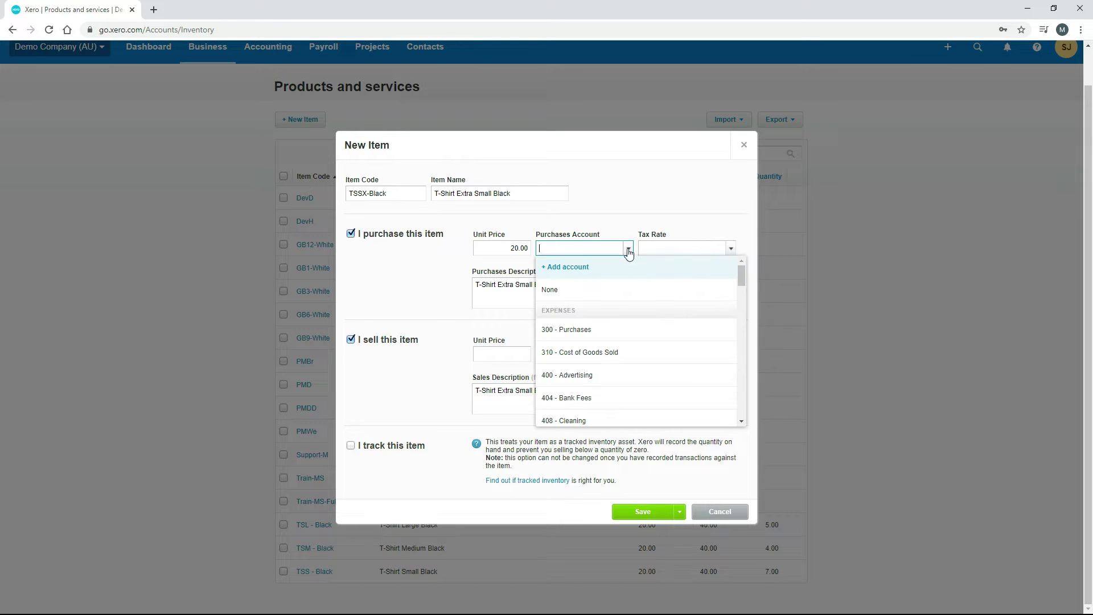
click(616, 357)
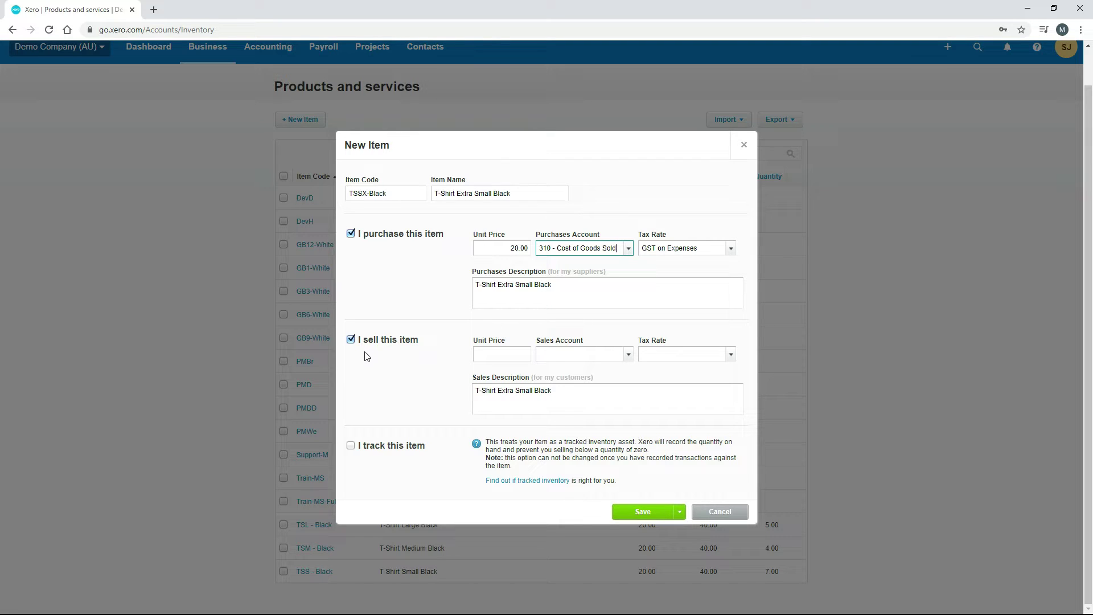
Set the sales unit price to 40.00 into 200 - Sales and mark the item as tracked.
click(505, 351)
text(40)
key(Tab)
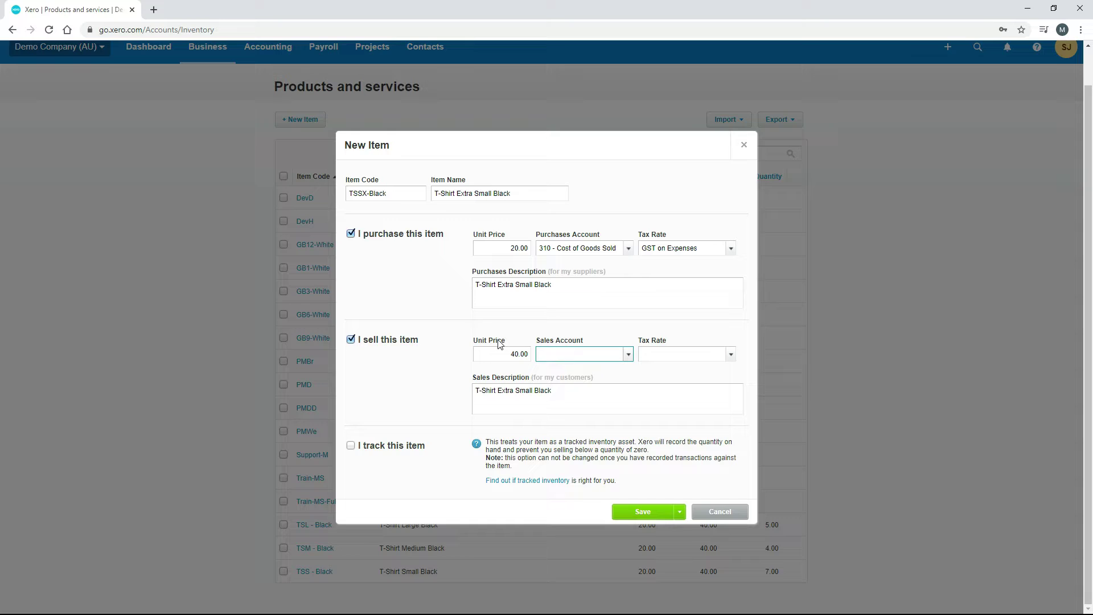
click(628, 354)
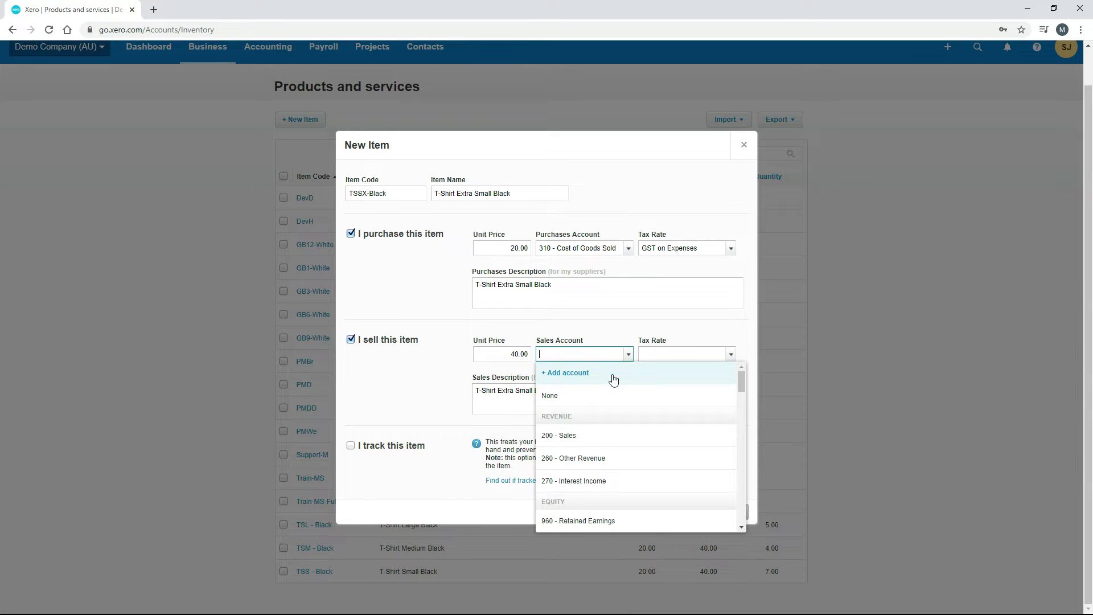
click(592, 436)
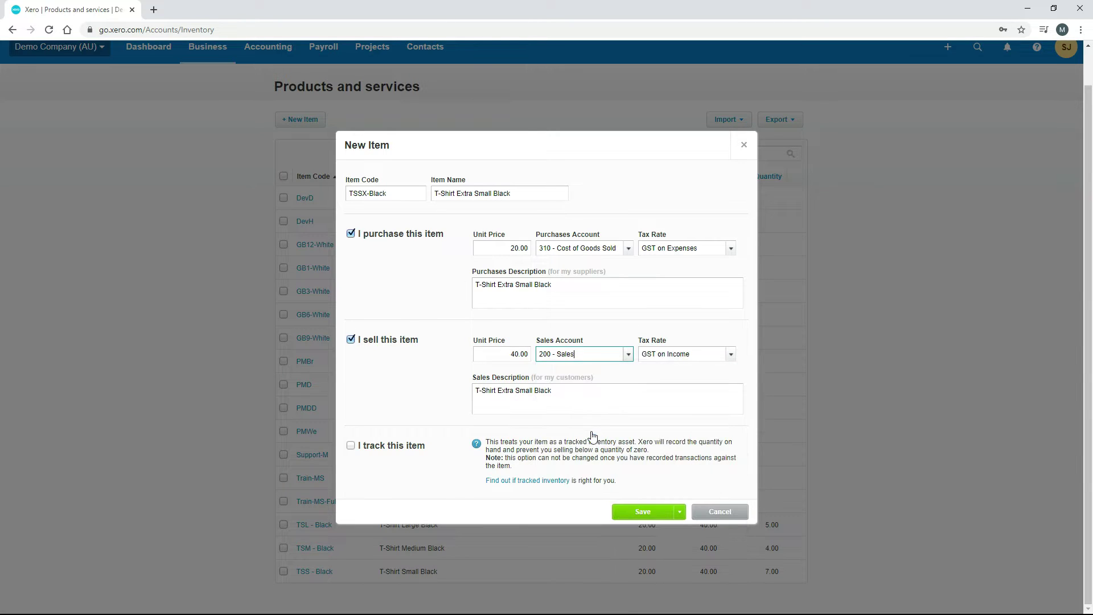
click(449, 384)
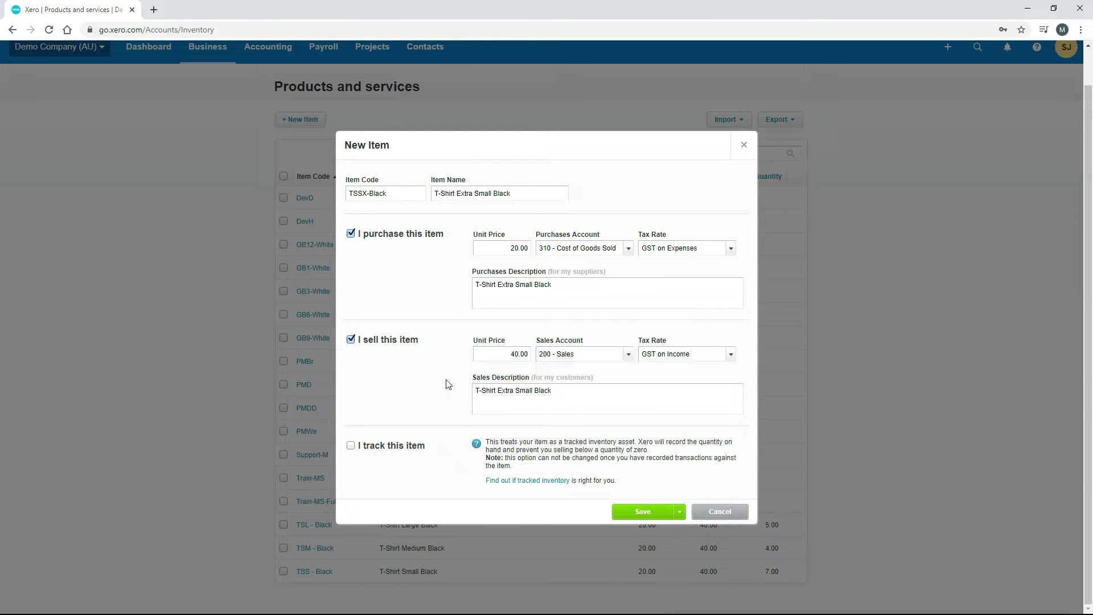
click(351, 446)
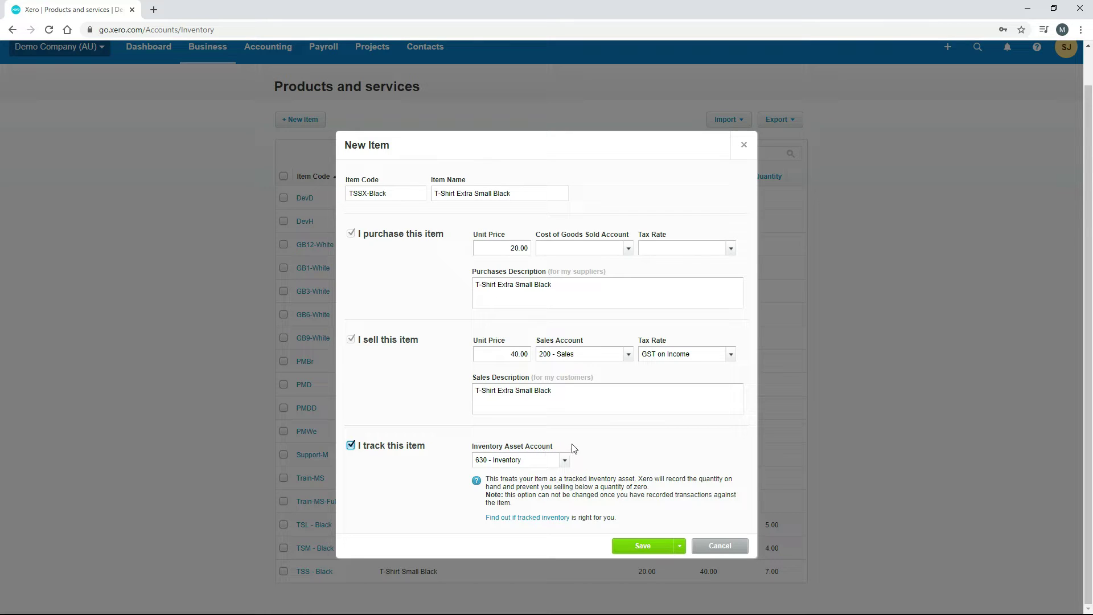
click(564, 461)
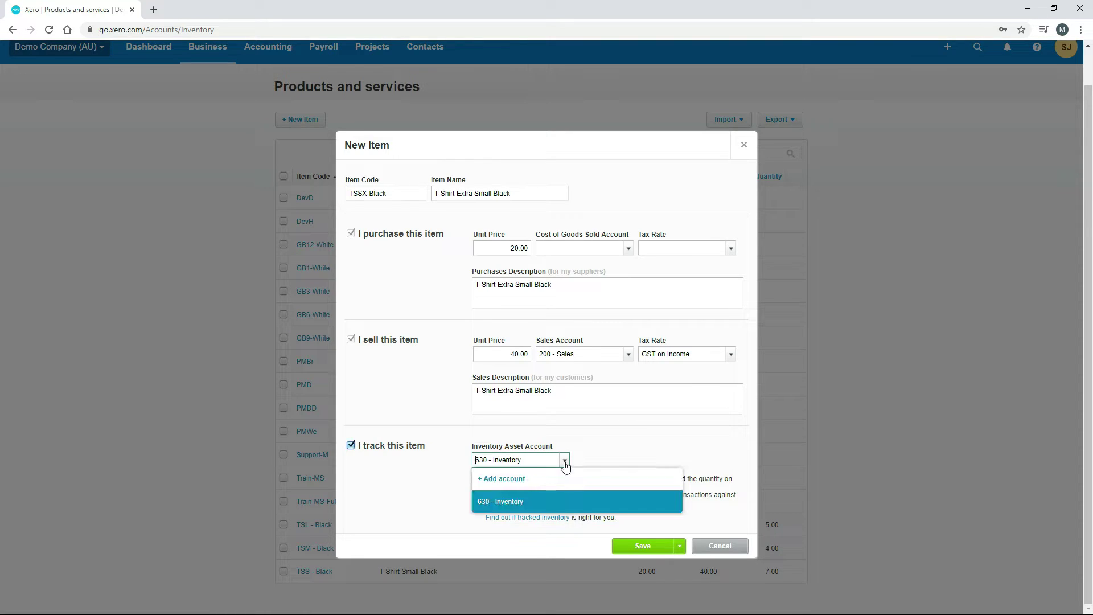
click(524, 506)
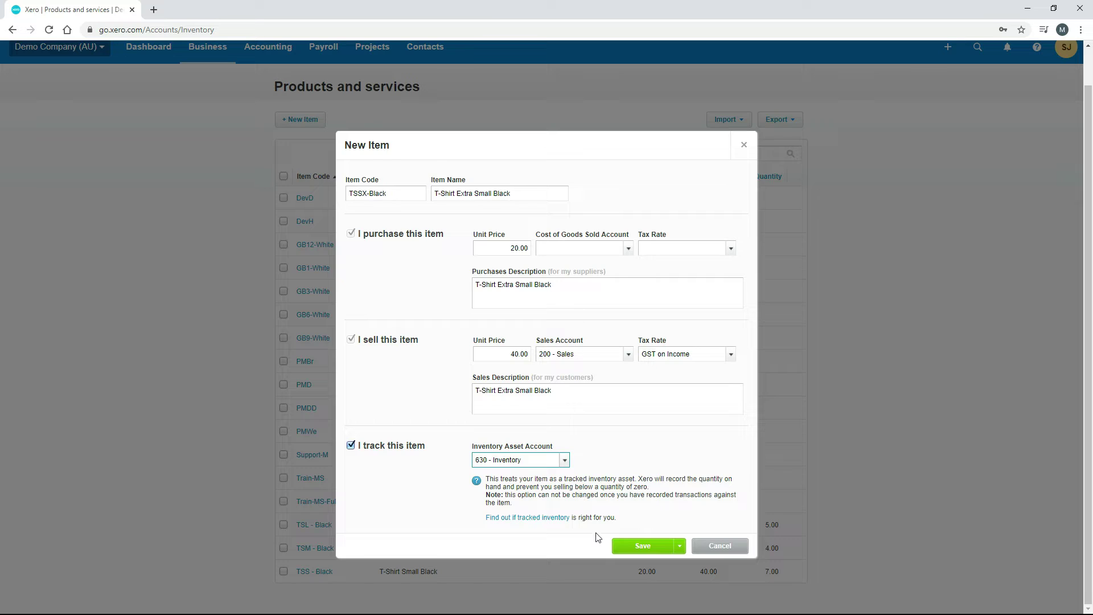
Save the item, then pick 310 - Cost of Goods Sold as the cost of goods sold account.
click(653, 548)
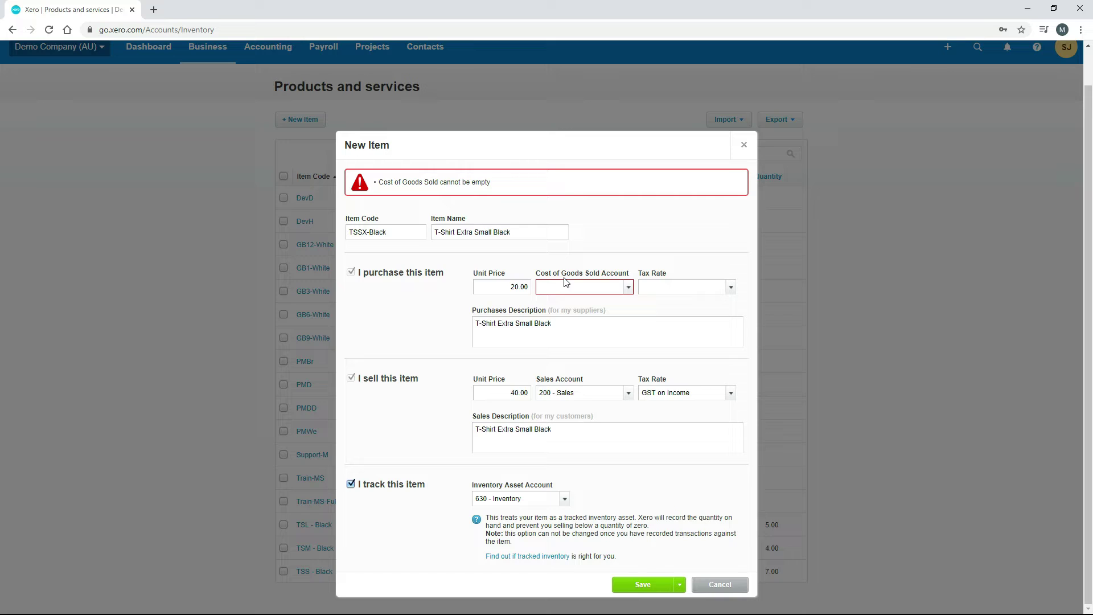
click(629, 289)
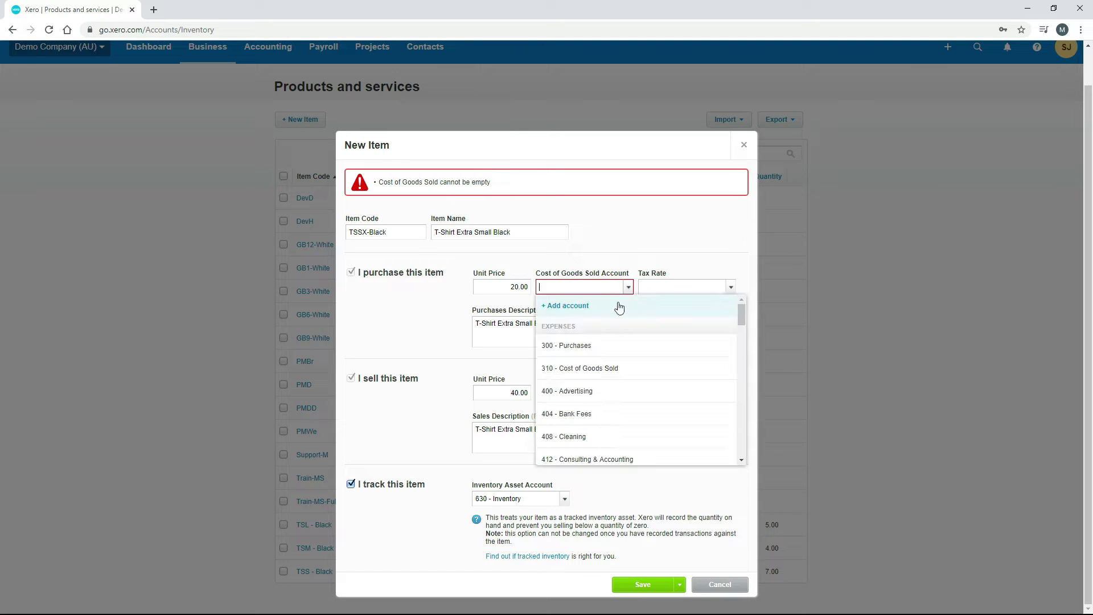
click(612, 370)
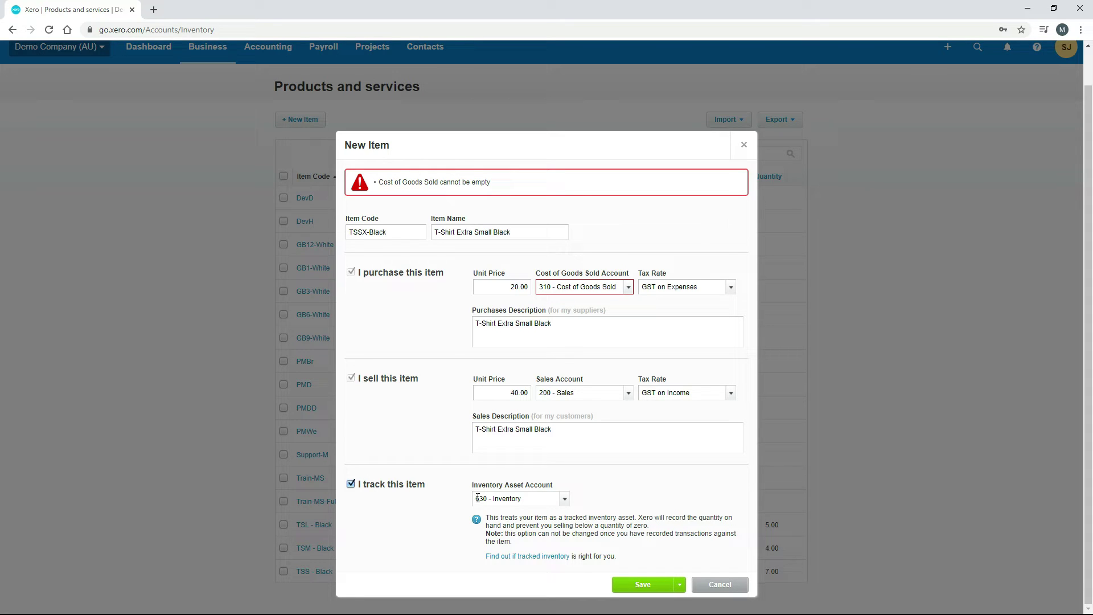
click(640, 586)
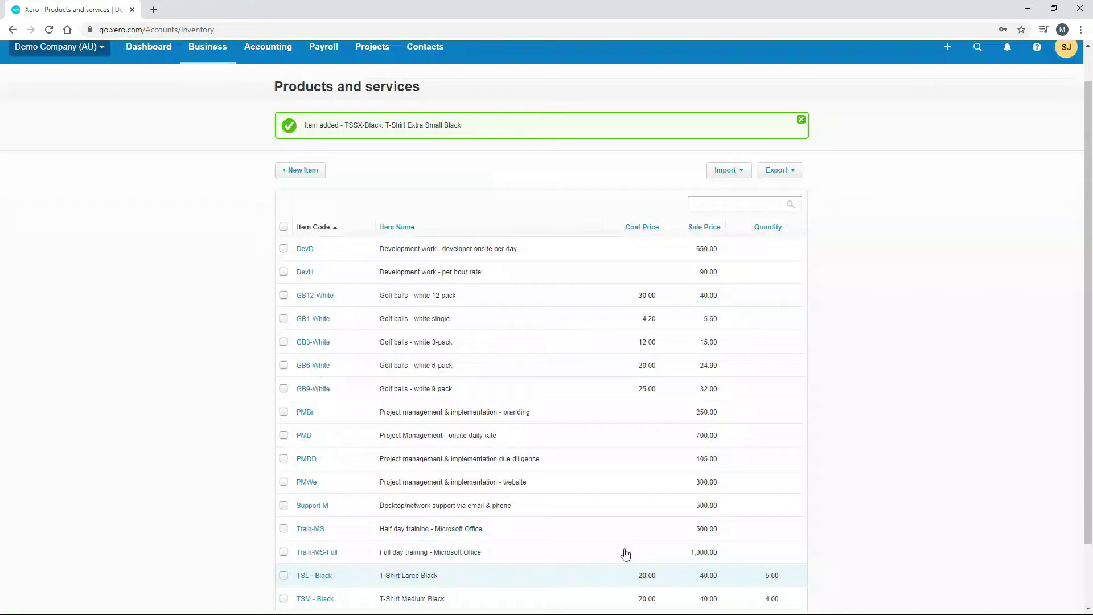
scroll(588, 476, down, 2)
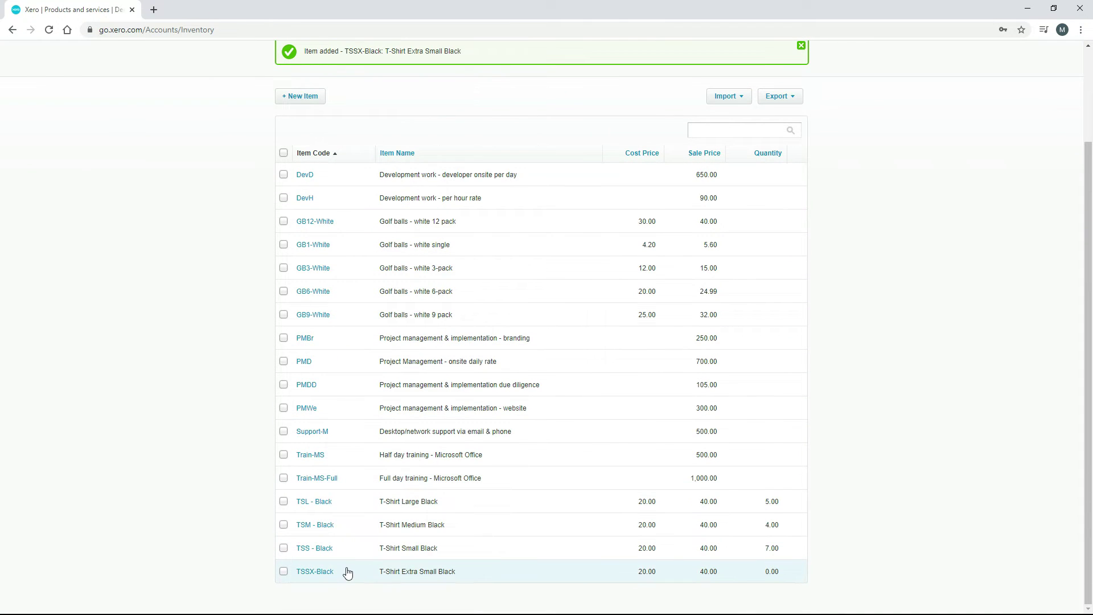
click(348, 571)
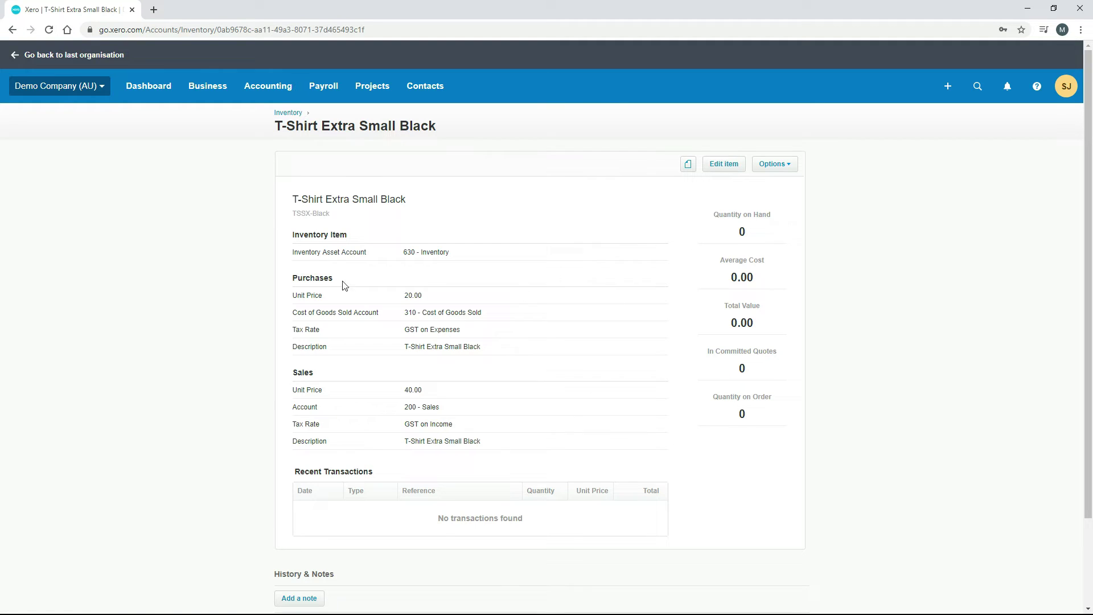
click(289, 113)
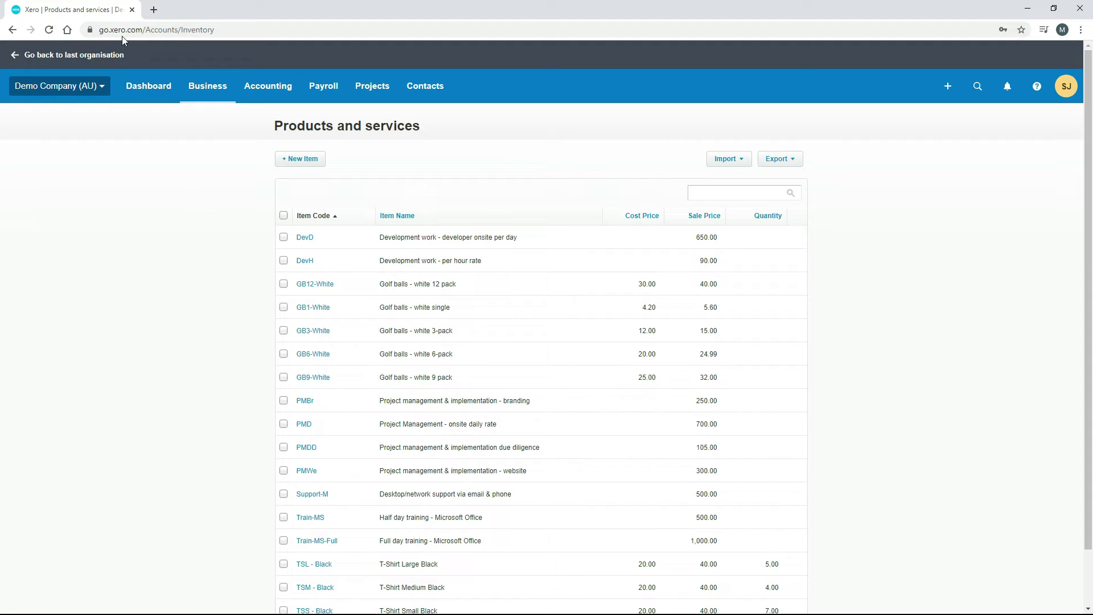
In a duplicated browser tab, start a new bill with TSSX-Black on the first line.
right_click(74, 12)
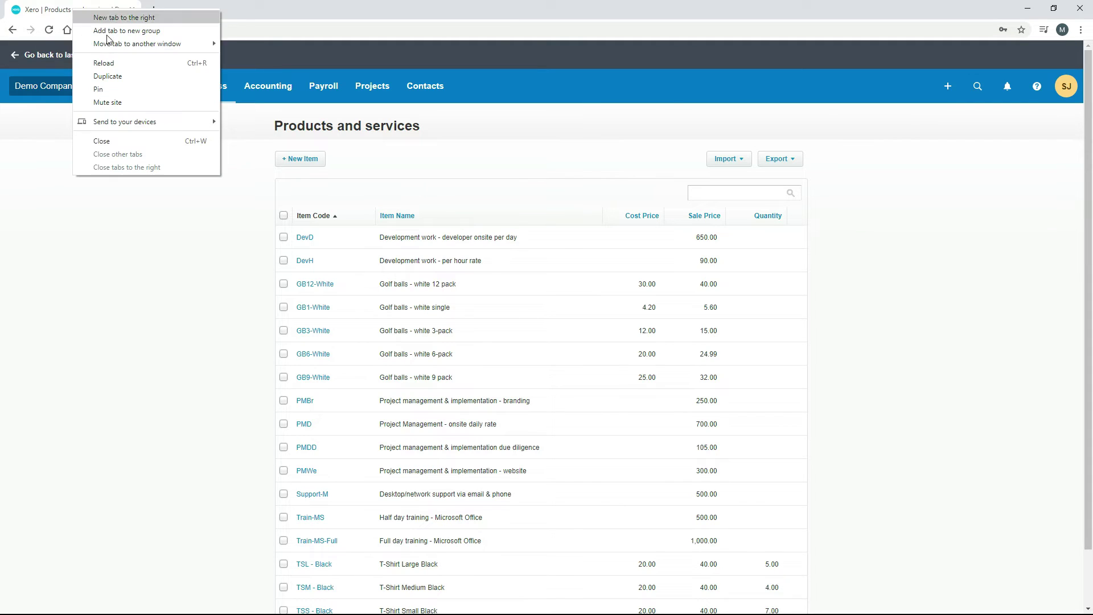
click(152, 75)
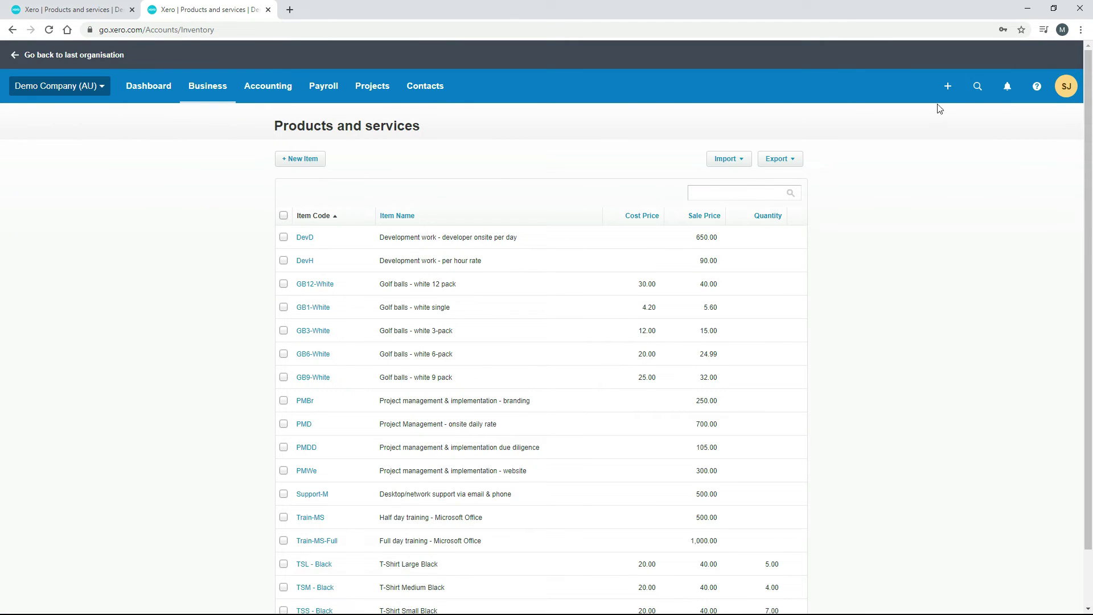
click(948, 88)
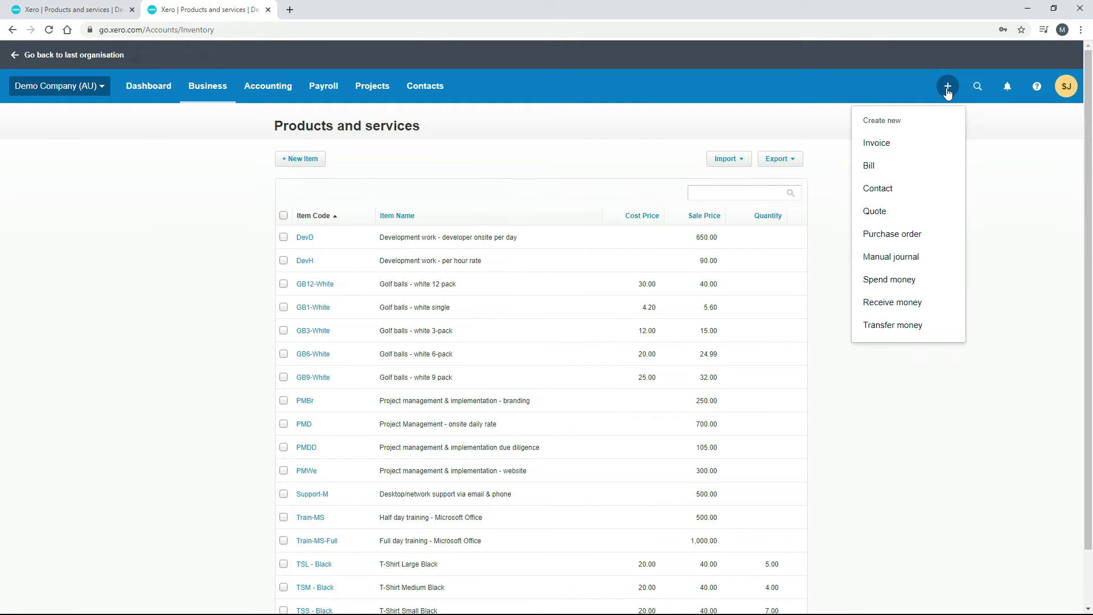
click(902, 169)
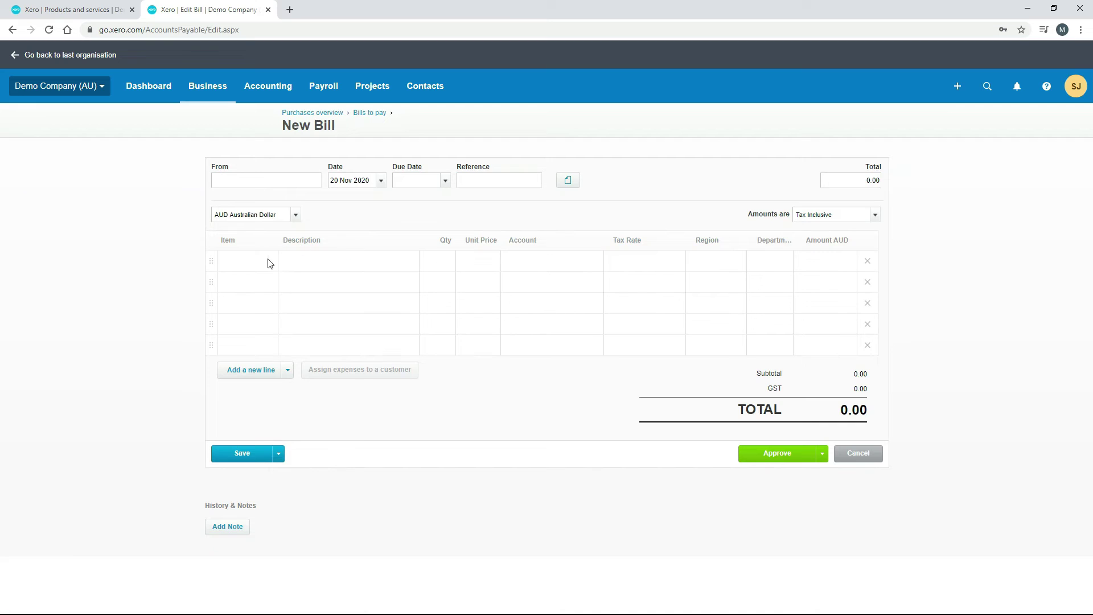
click(270, 263)
drag(327, 296, 329, 398)
click(291, 428)
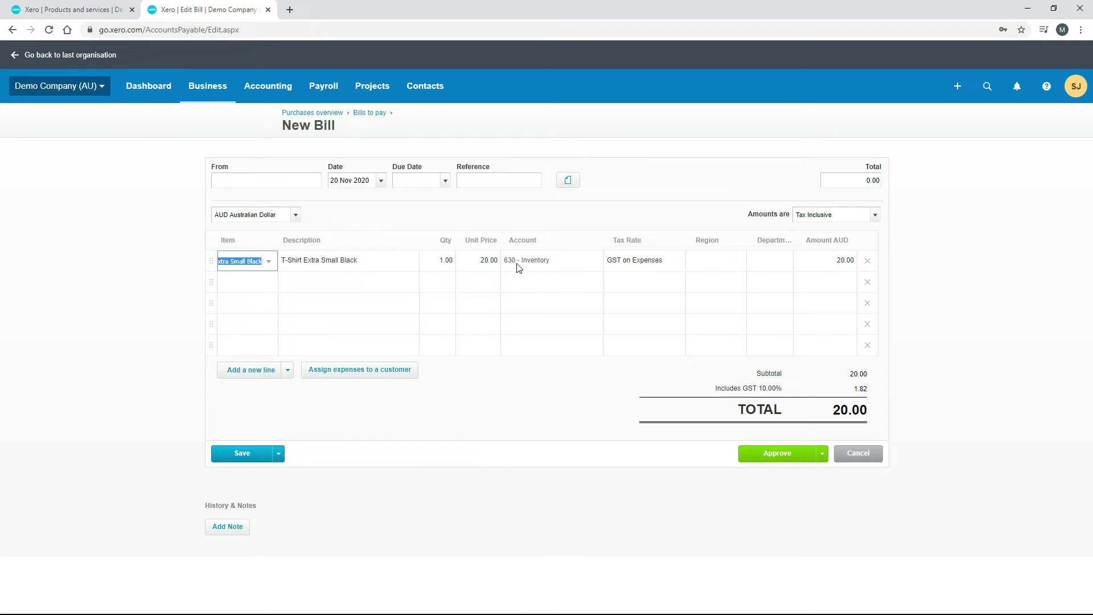
Set the bill line to quantity 10 at 20.00 and choose supplier ABPA.
click(488, 265)
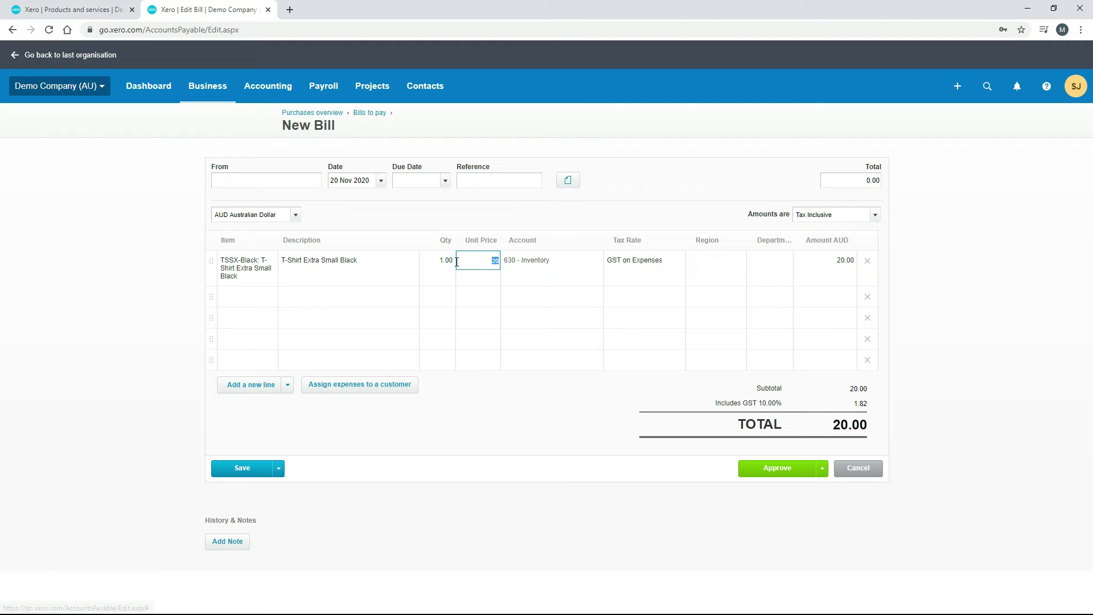
click(444, 266)
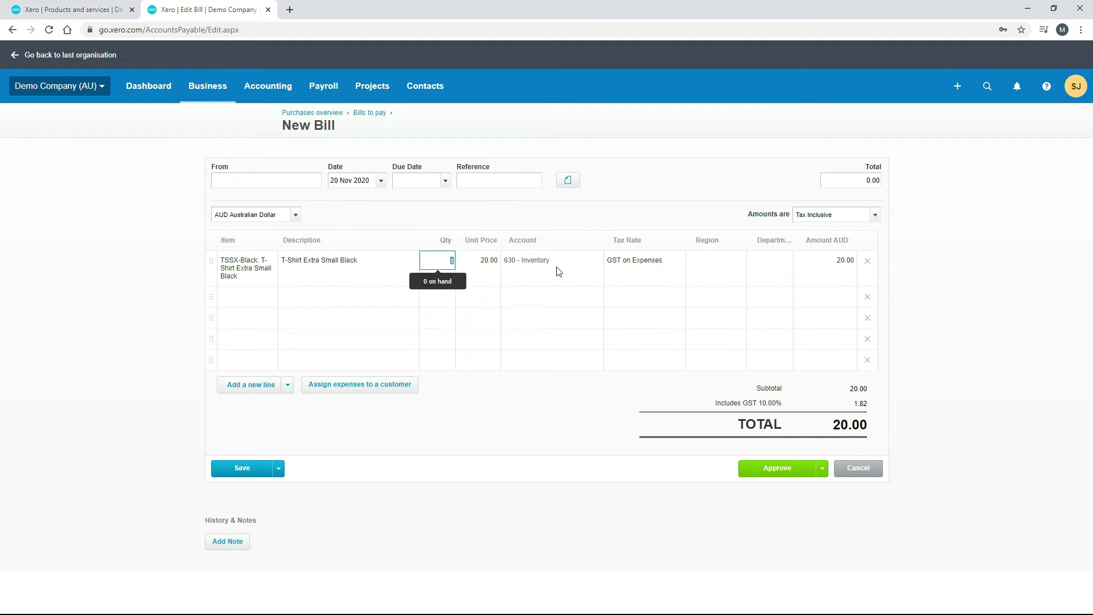
click(537, 266)
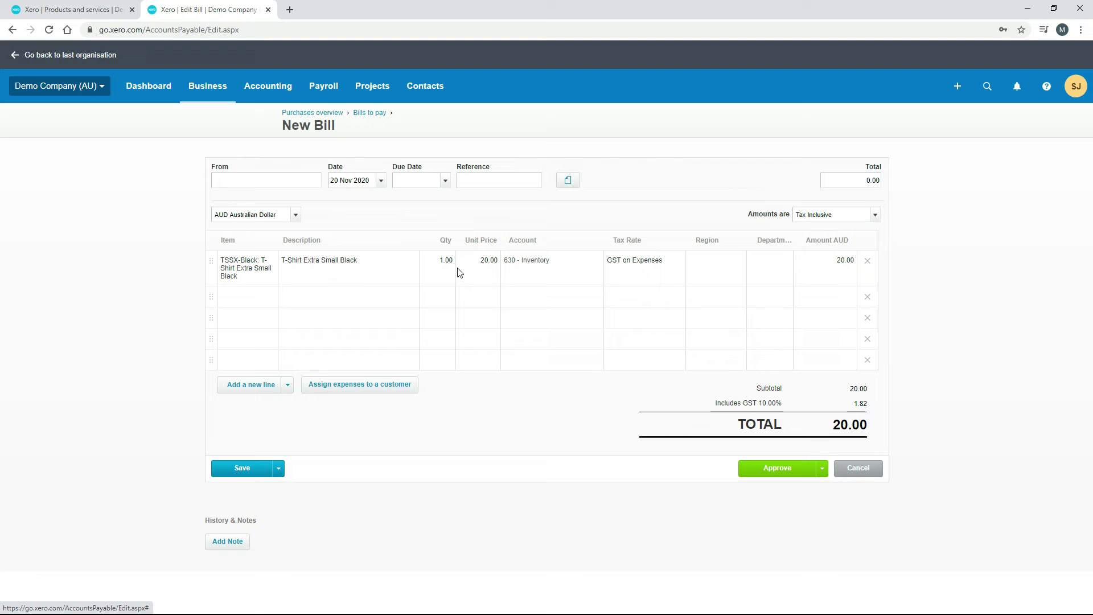
click(438, 265)
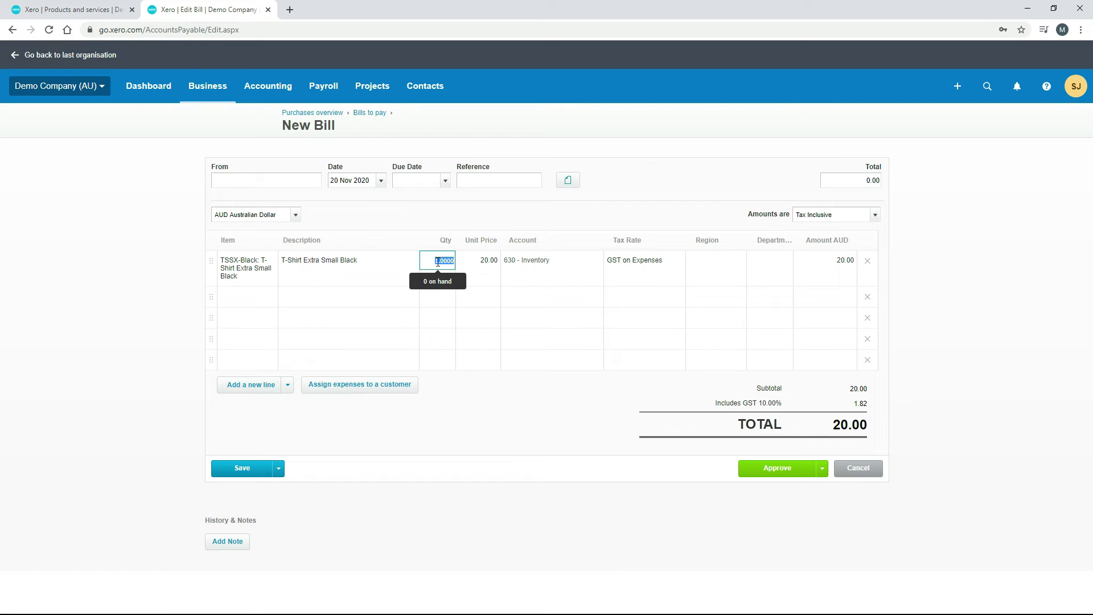
text(10)
key(Tab)
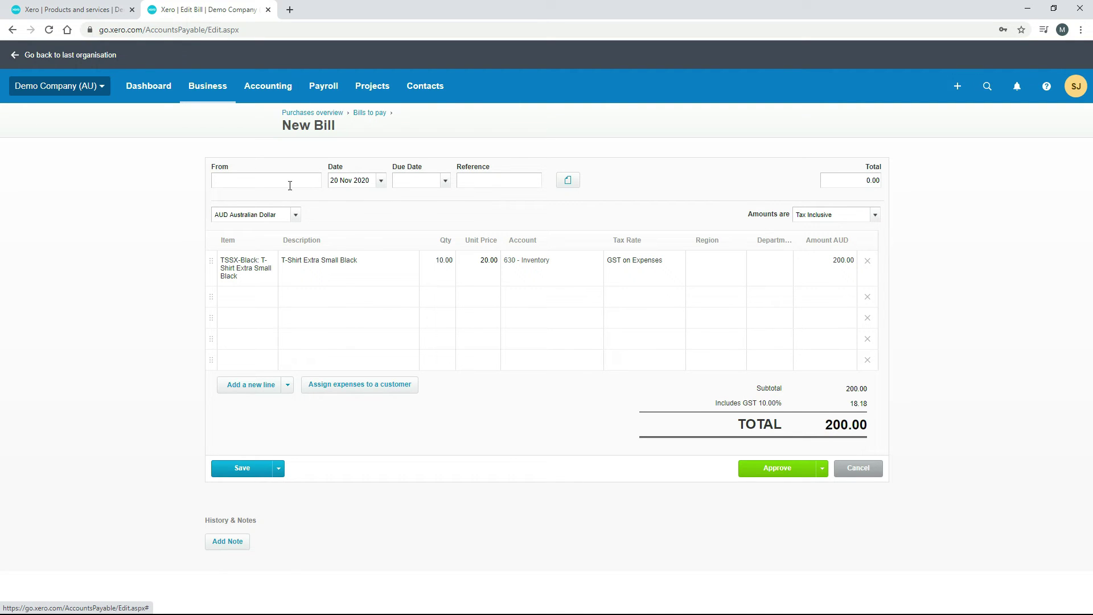
text(ABPA)
key(Return)
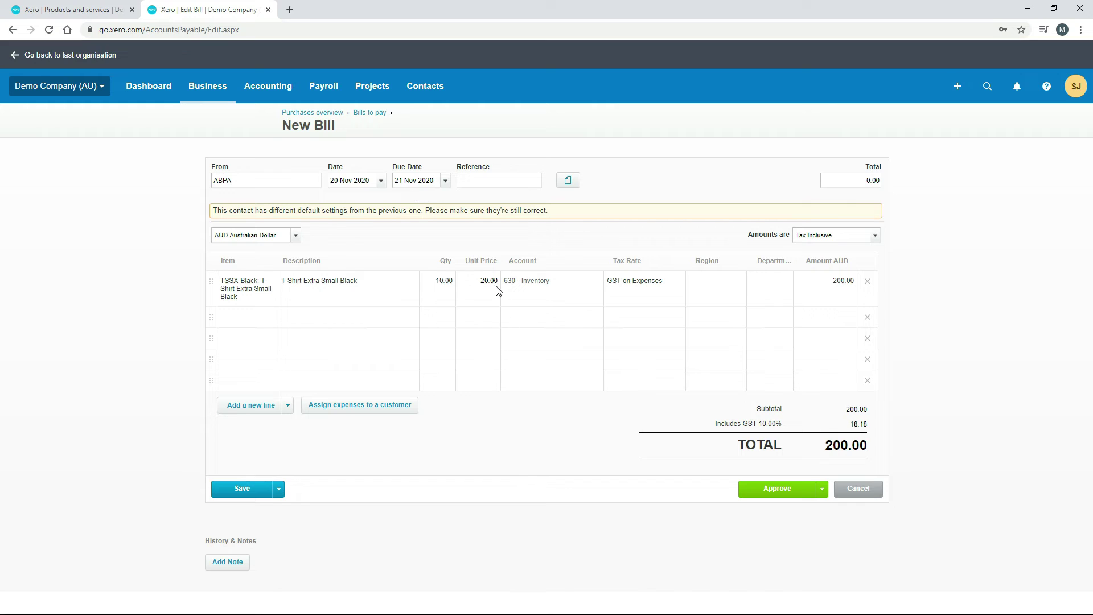
Approve the bill and confirm TSSX-Black now has 10 on hand at 18.18 average cost.
click(794, 495)
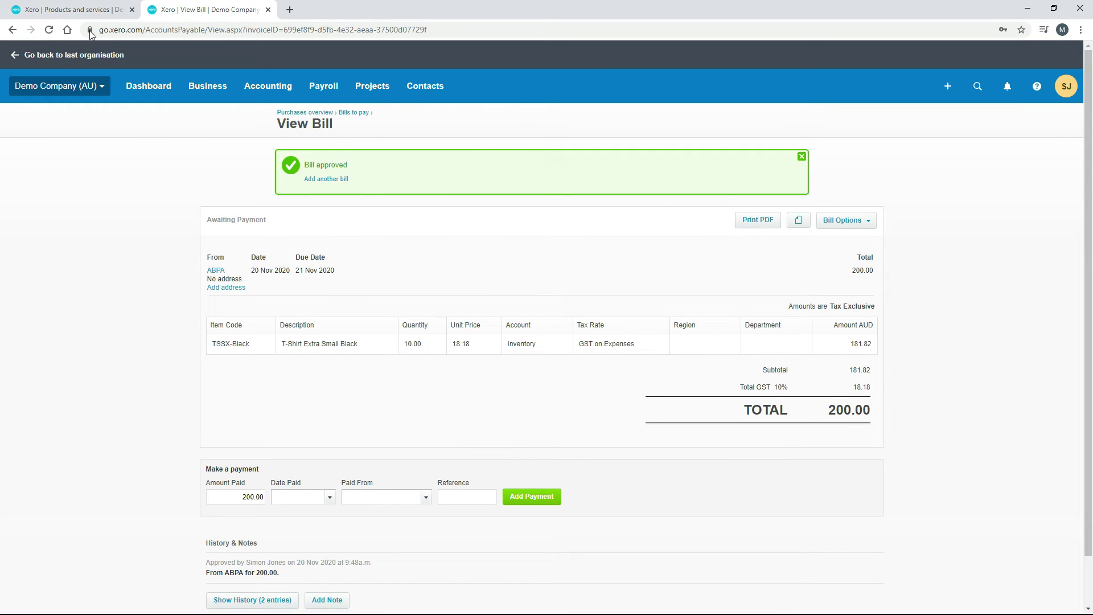
click(84, 9)
scroll(178, 399, down, 1)
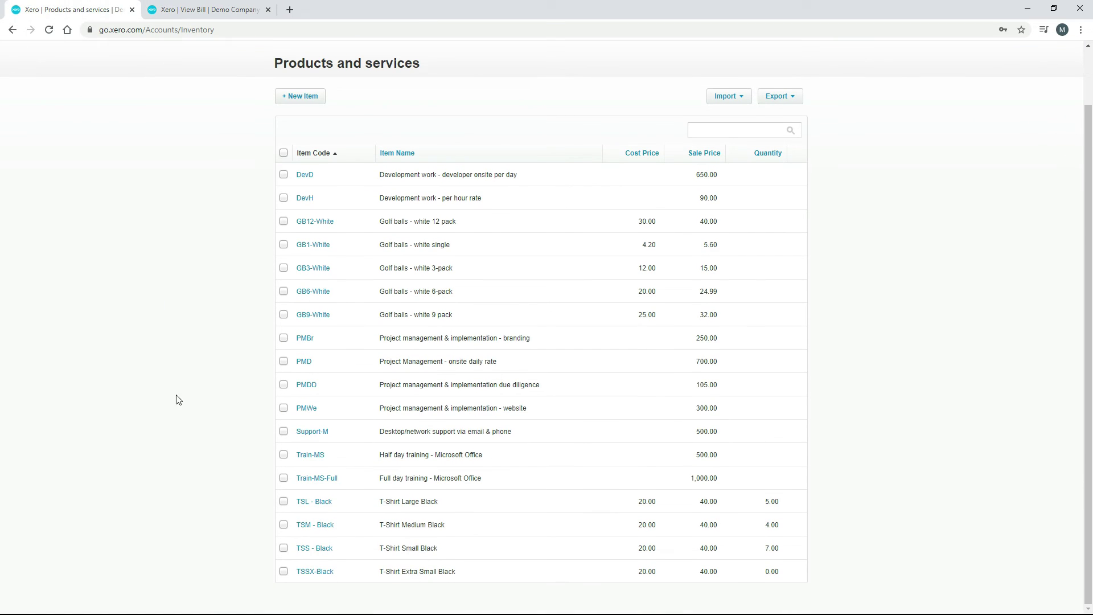
click(373, 574)
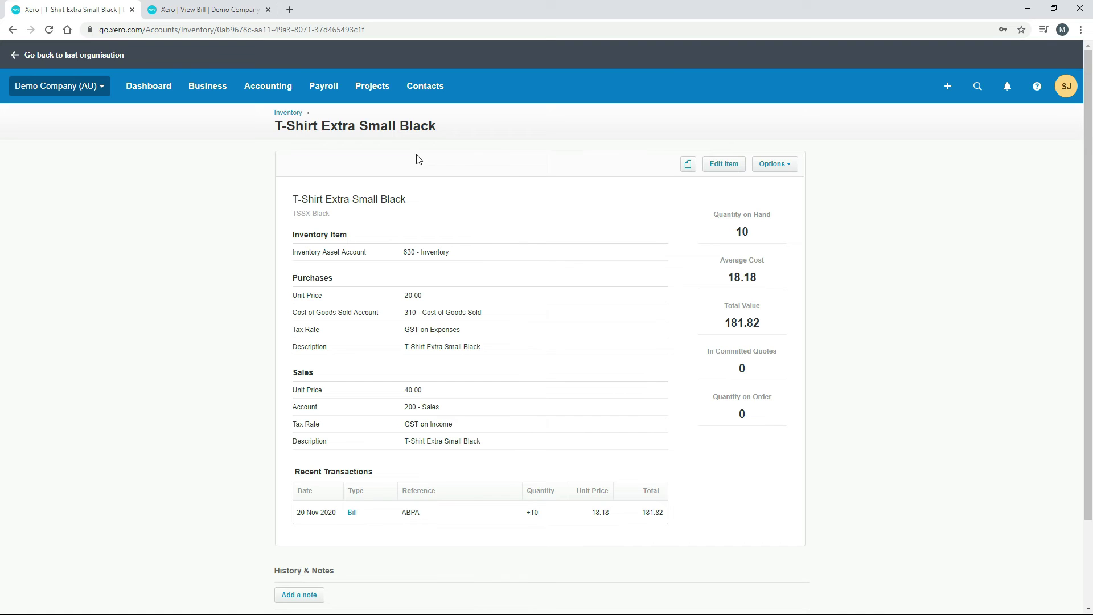
click(181, 9)
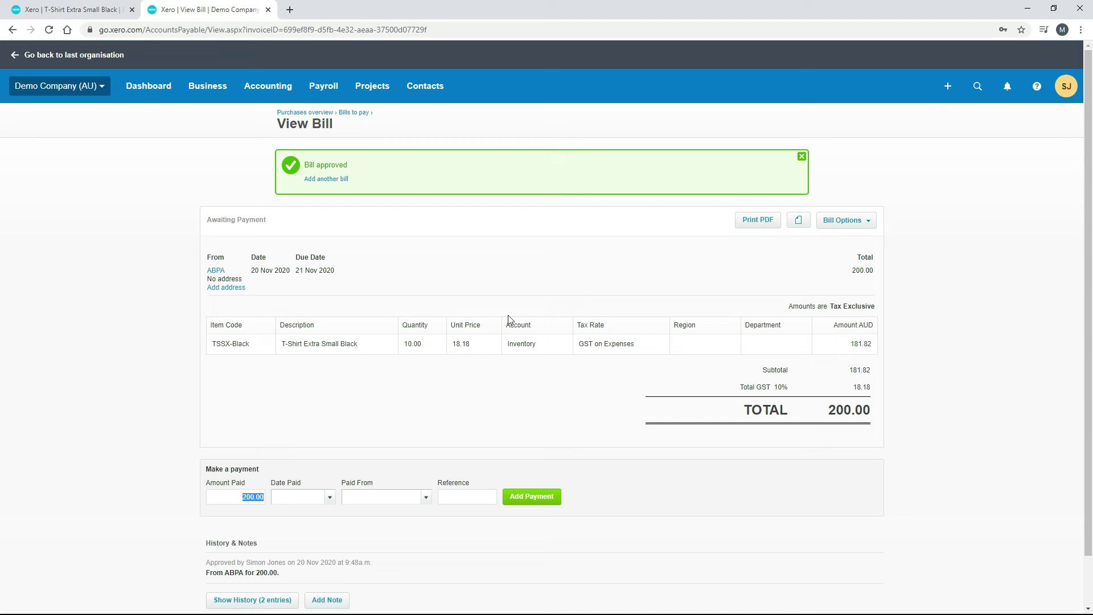
click(77, 10)
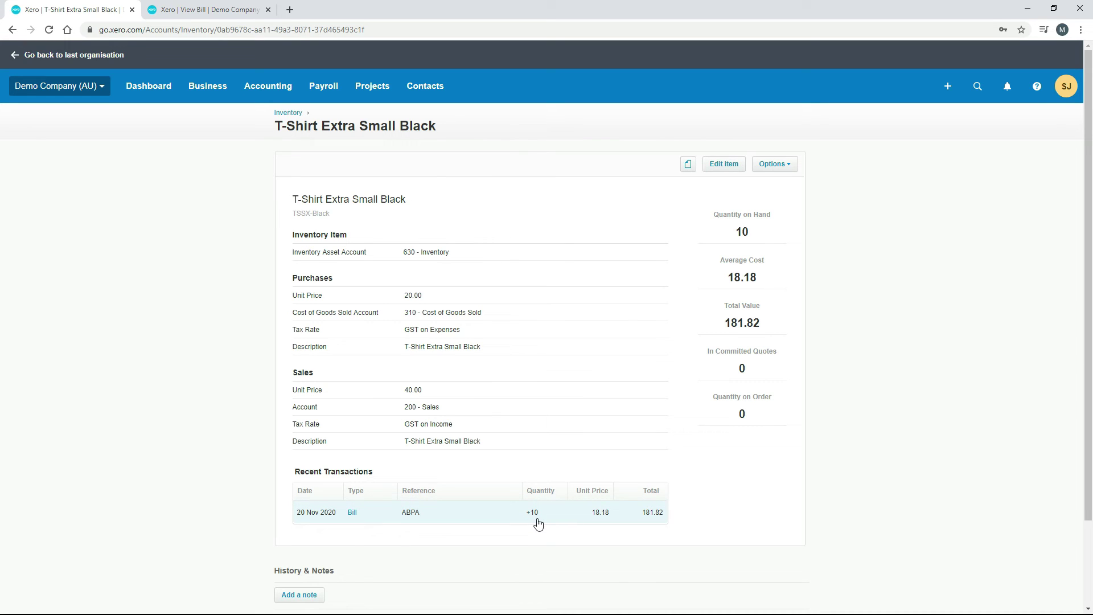
In a duplicated tab, start a new invoice to Capital Cab Co due 21 Nov 2020.
right_click(84, 14)
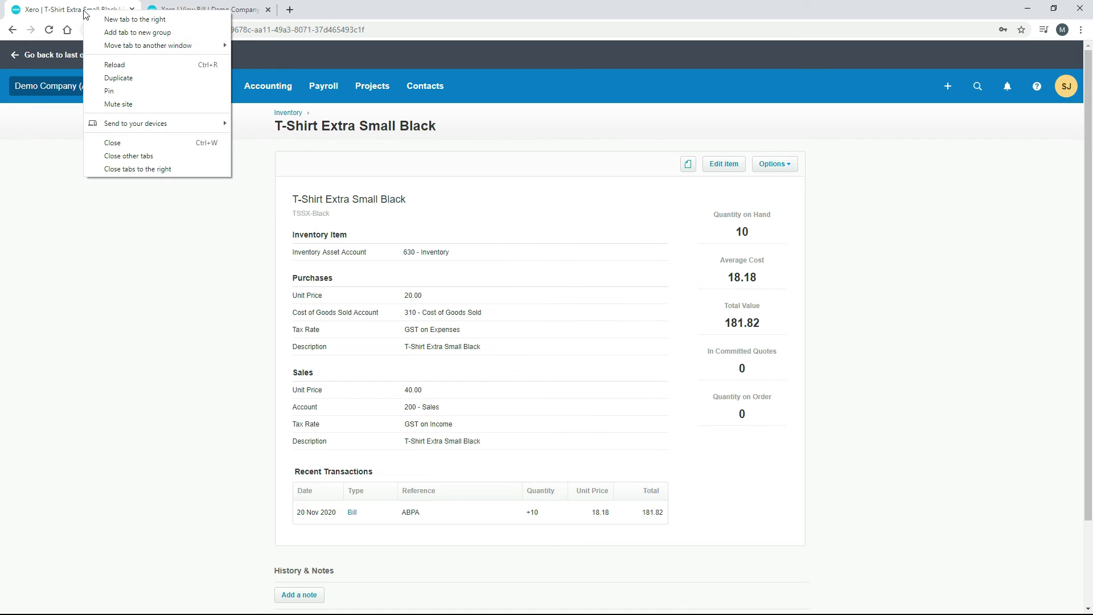
click(149, 78)
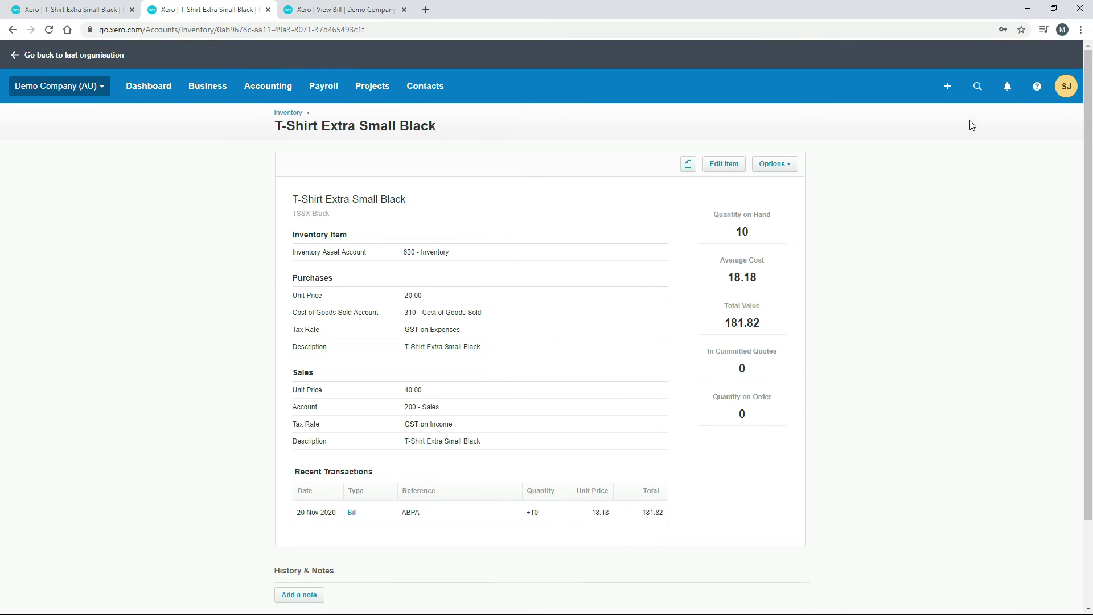
click(947, 87)
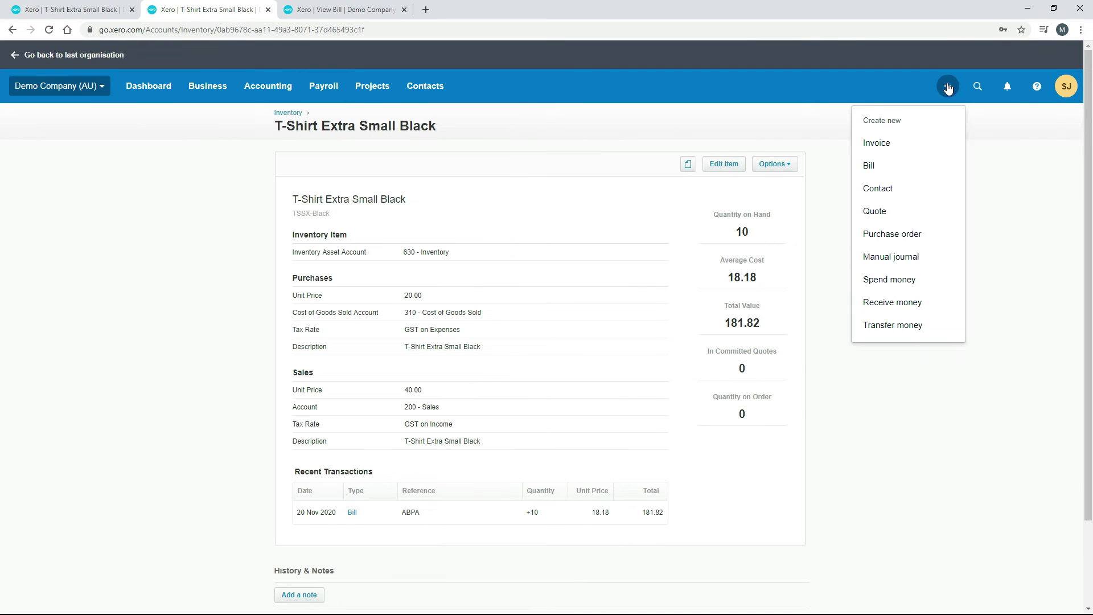
click(903, 148)
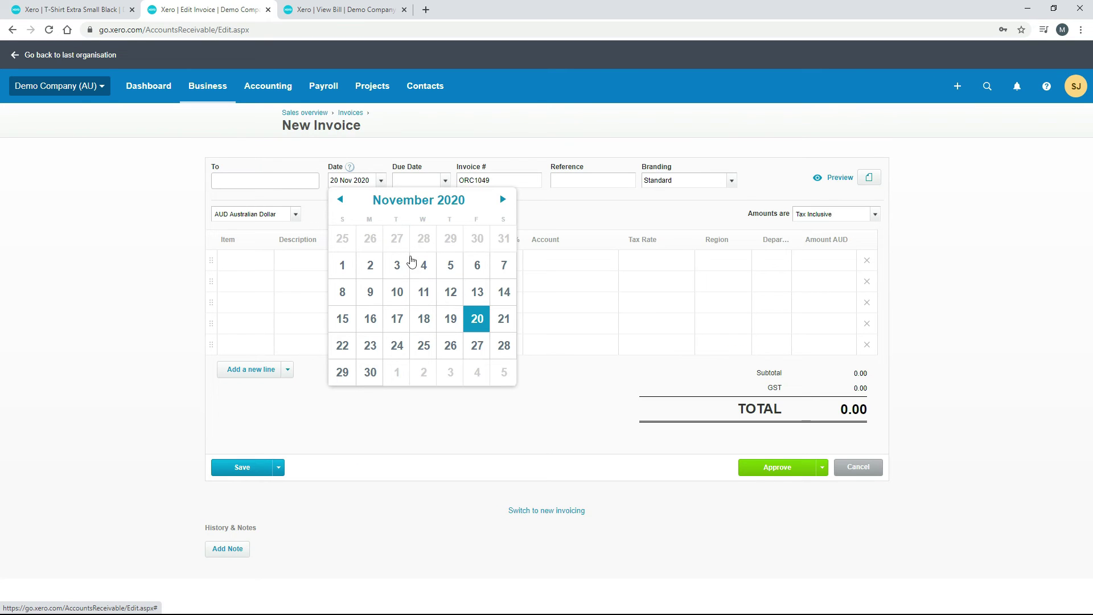
click(477, 319)
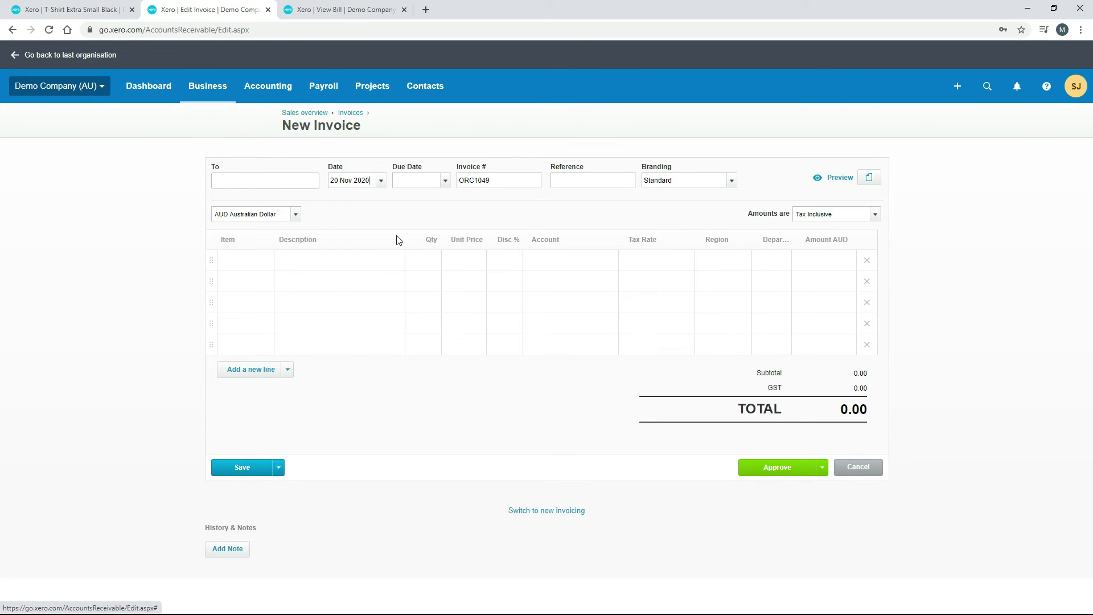
click(445, 180)
click(567, 319)
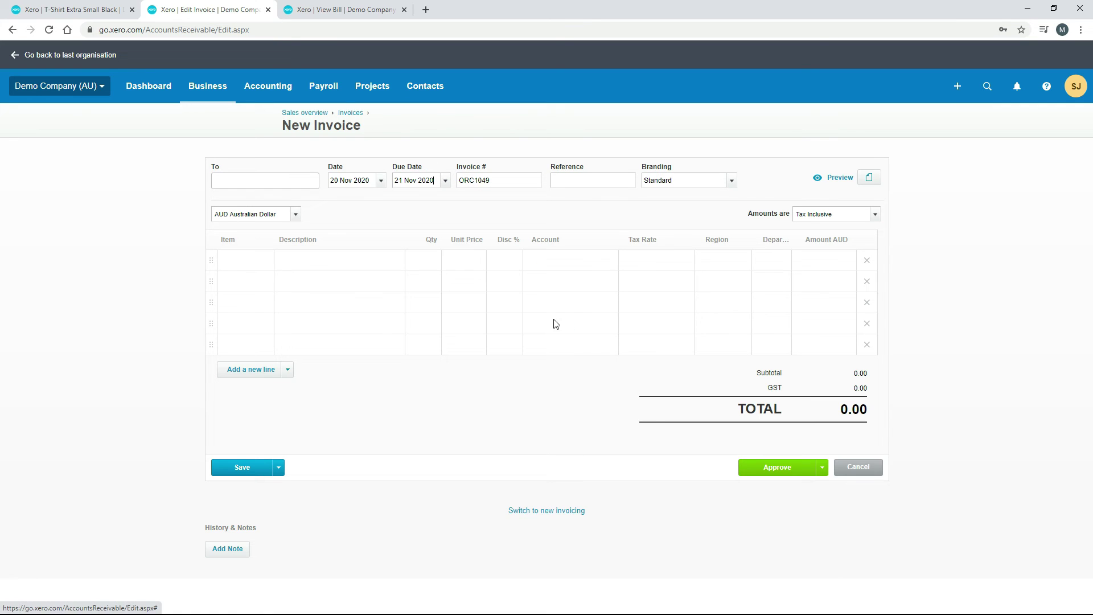
click(266, 180)
text(c)
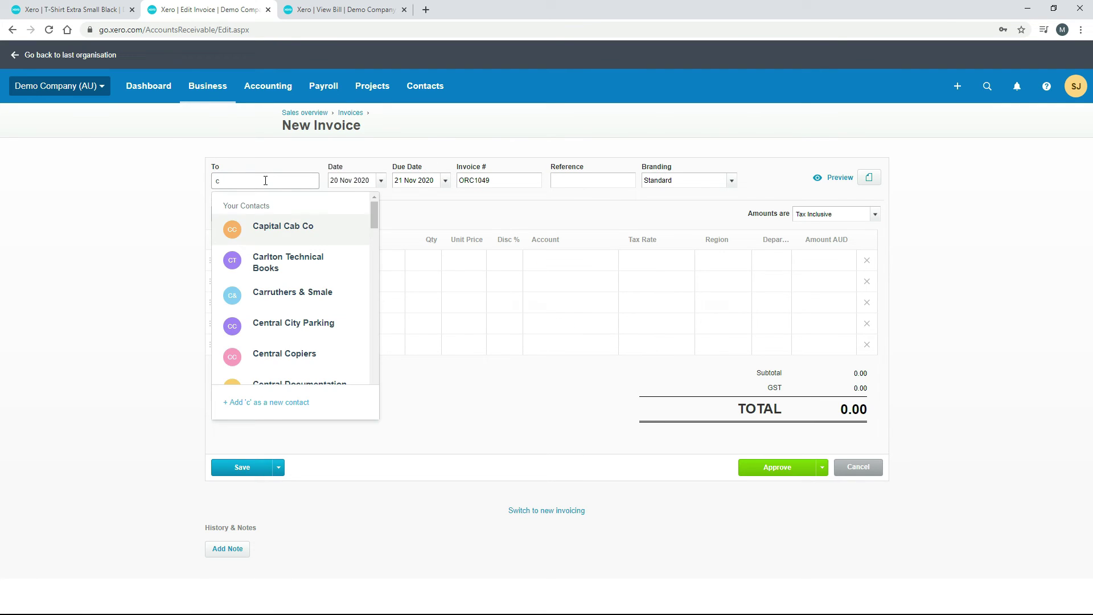
key(Tab)
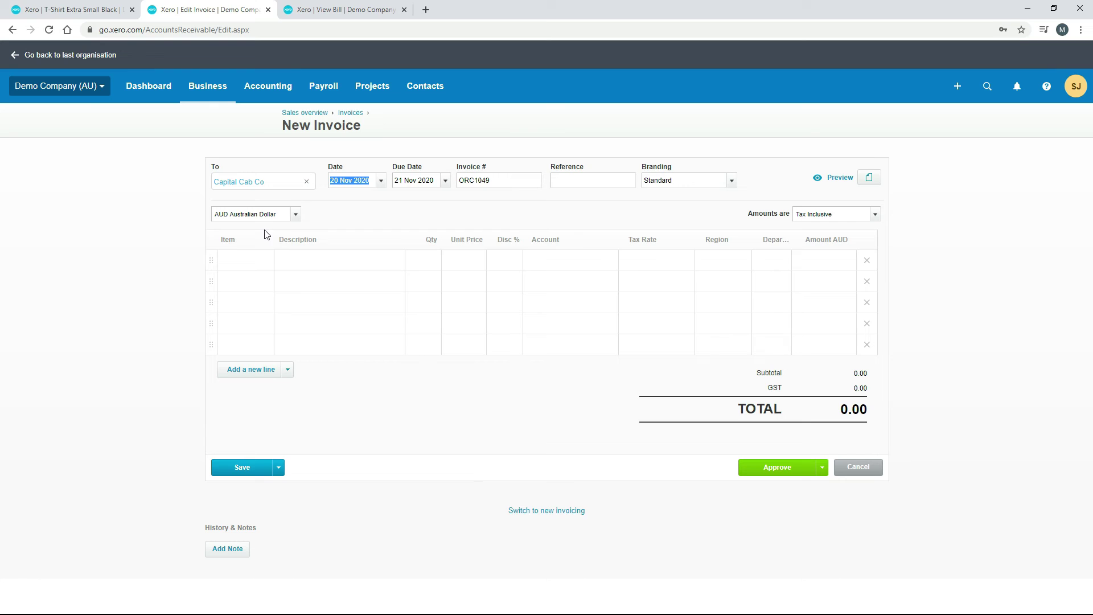
click(182, 246)
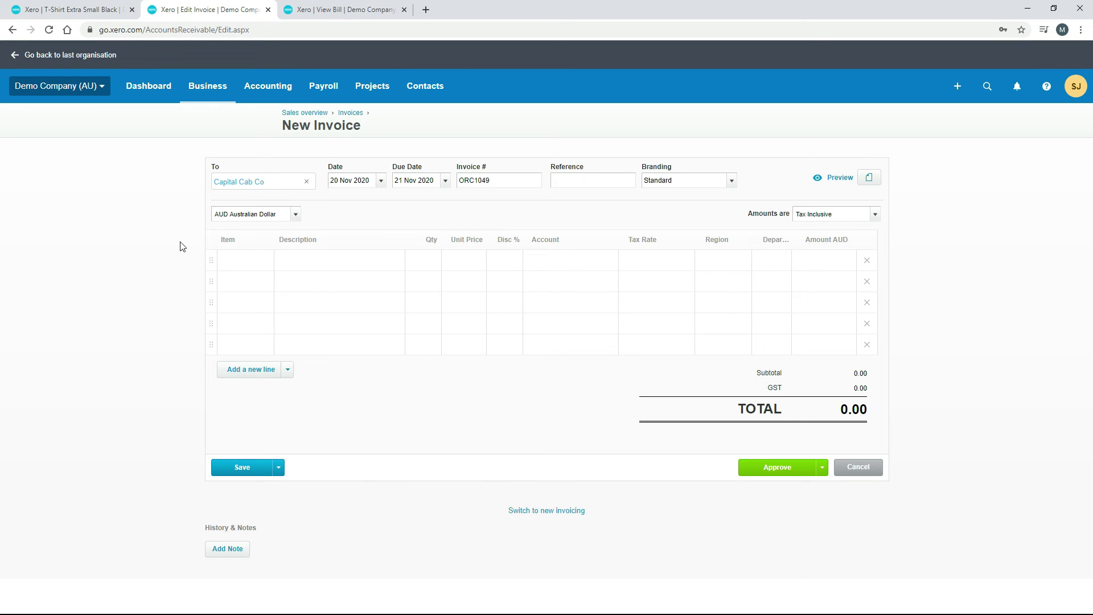
Add 5 TSSX-Black at 40.00 to the invoice and approve it.
click(239, 262)
click(264, 260)
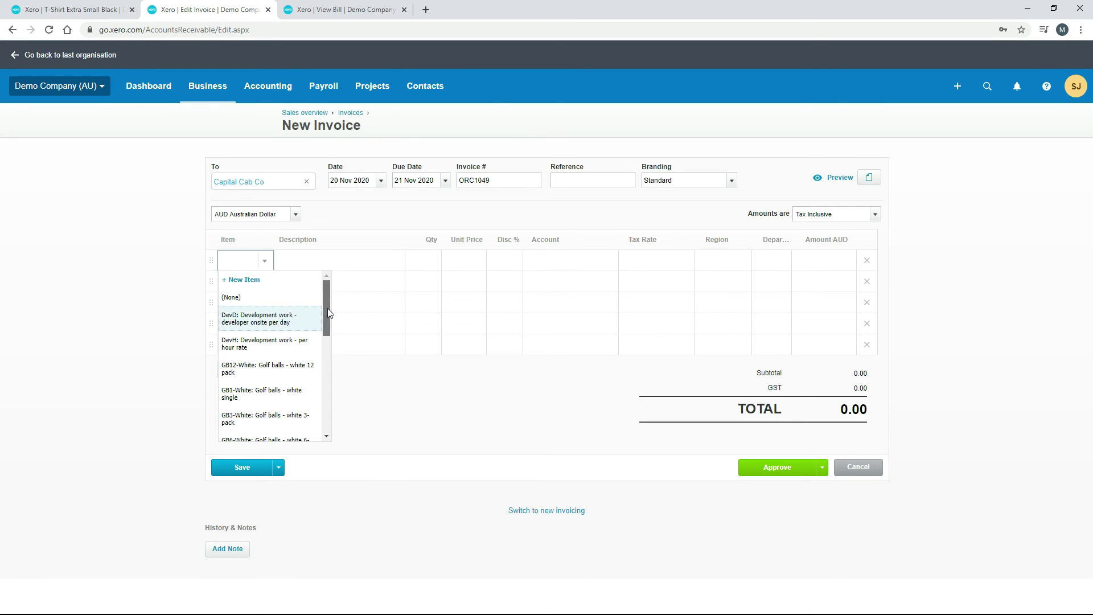
drag(327, 309, 328, 403)
click(272, 426)
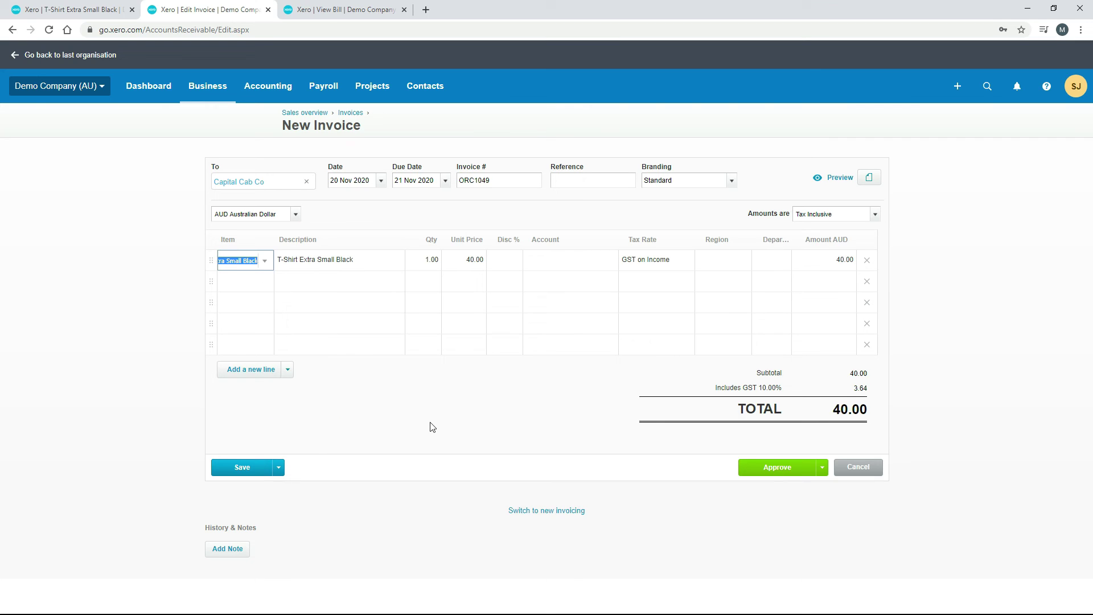
click(428, 263)
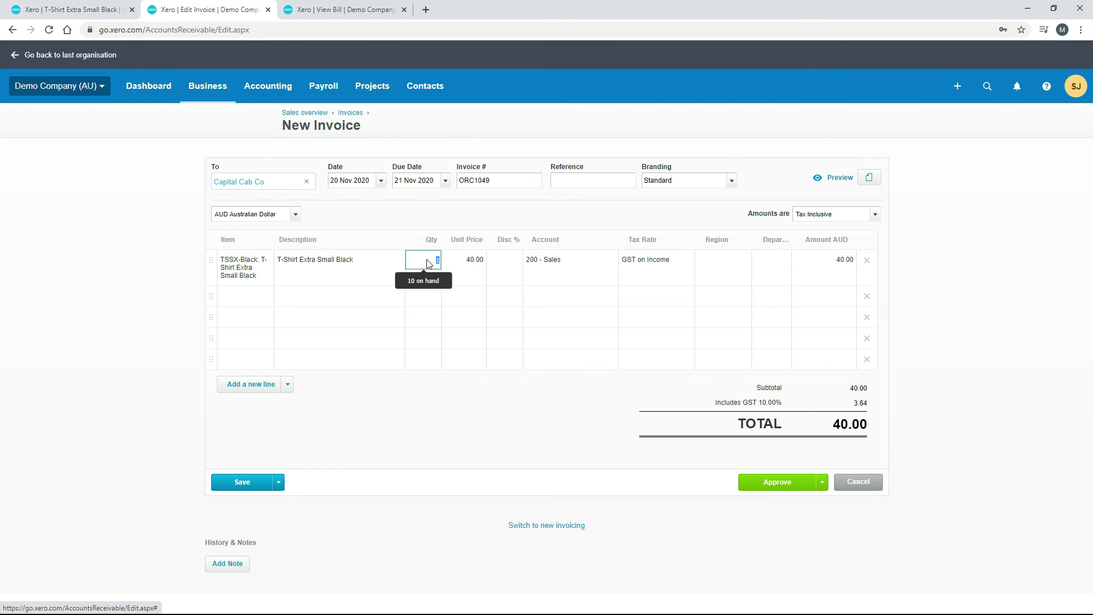
text(5)
key(Tab)
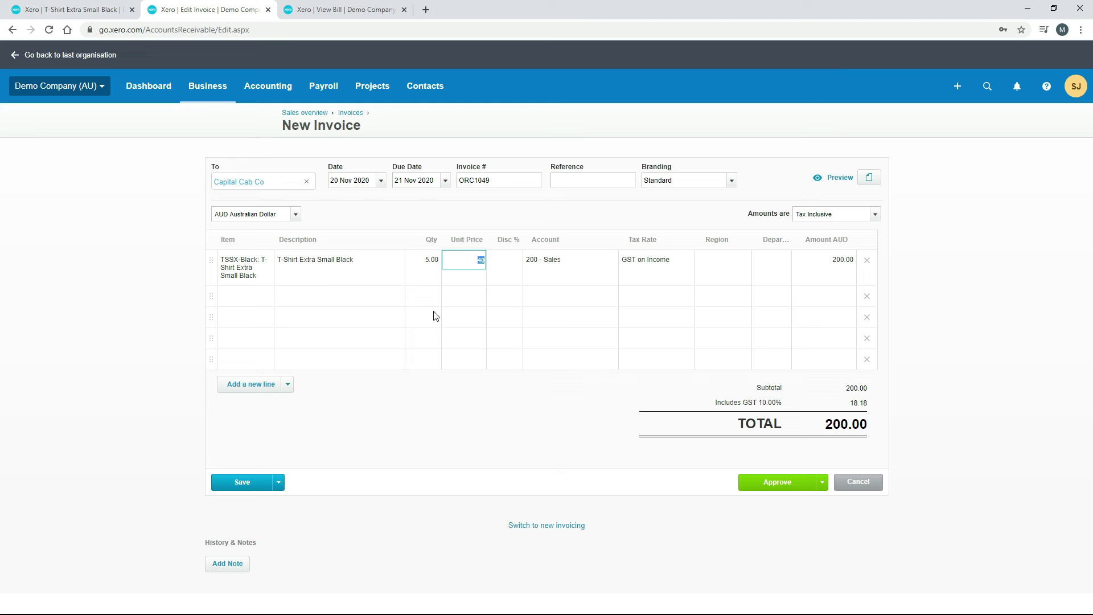
click(515, 427)
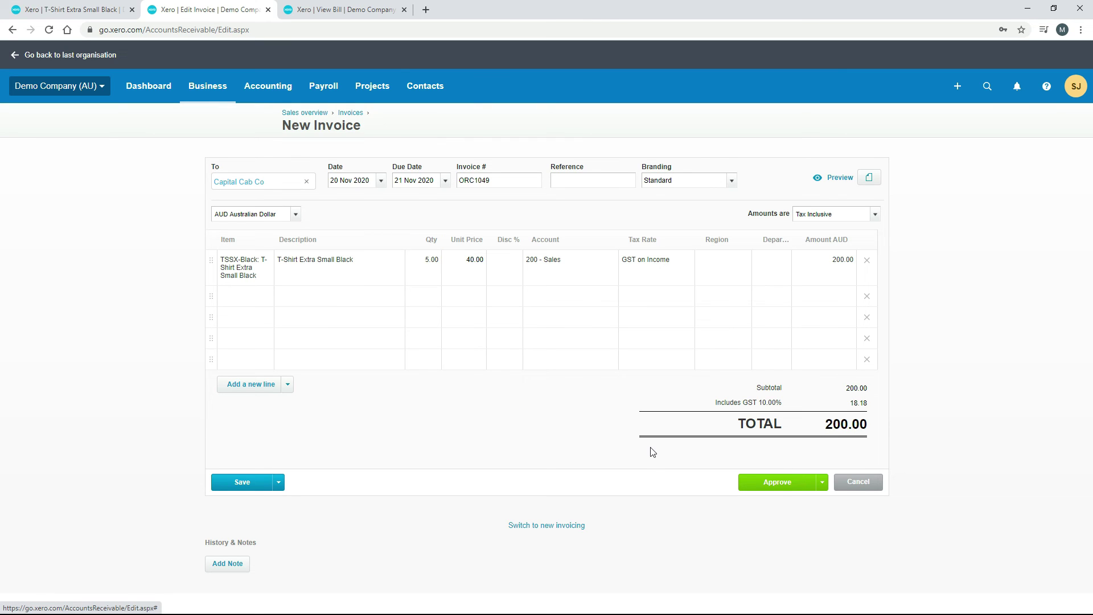
click(780, 482)
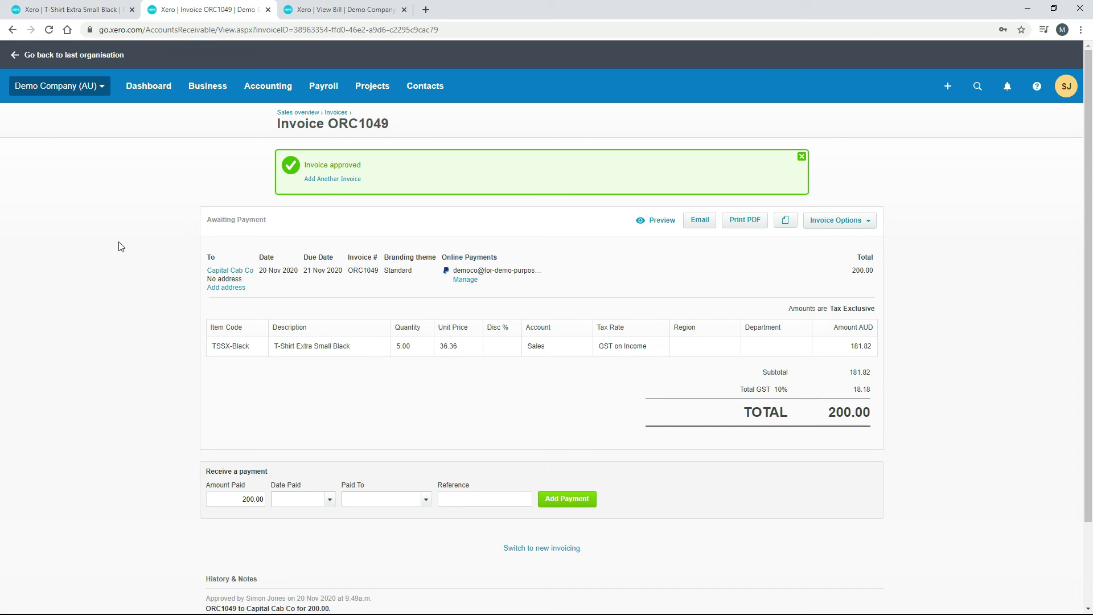
Go back to the inventory list and scroll to TSSX-Black, now showing 5.00 on hand.
click(67, 10)
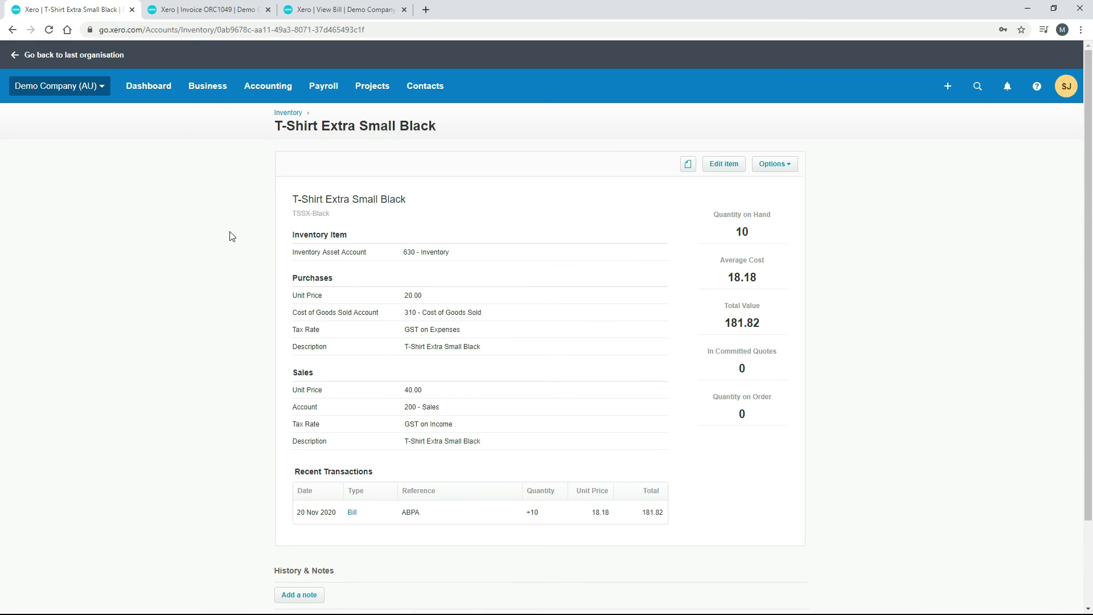
click(293, 114)
scroll(238, 225, down, 1)
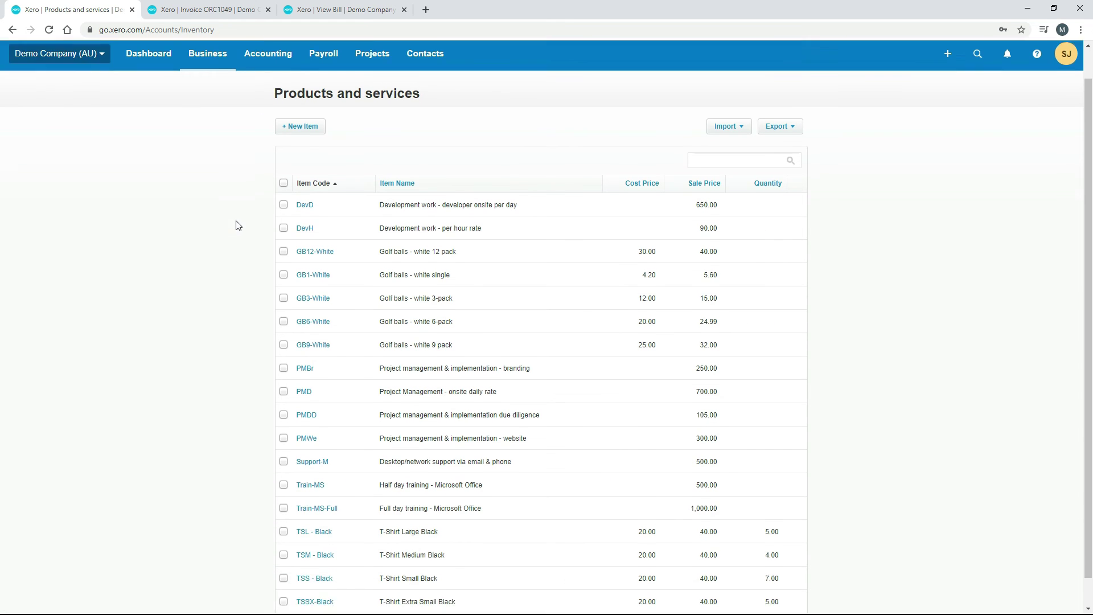
scroll(238, 224, down, 1)
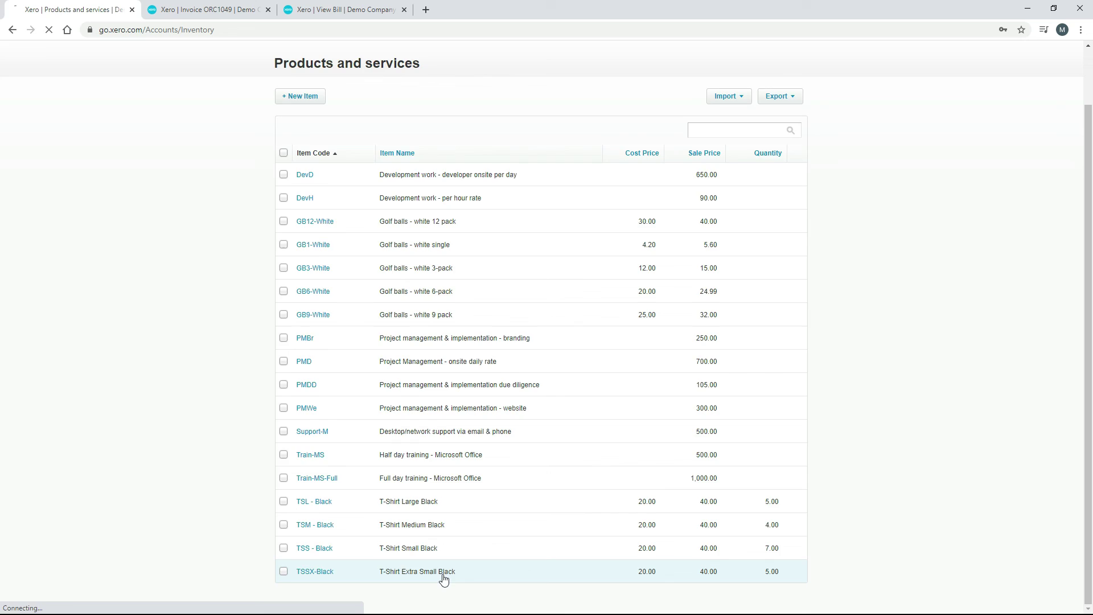